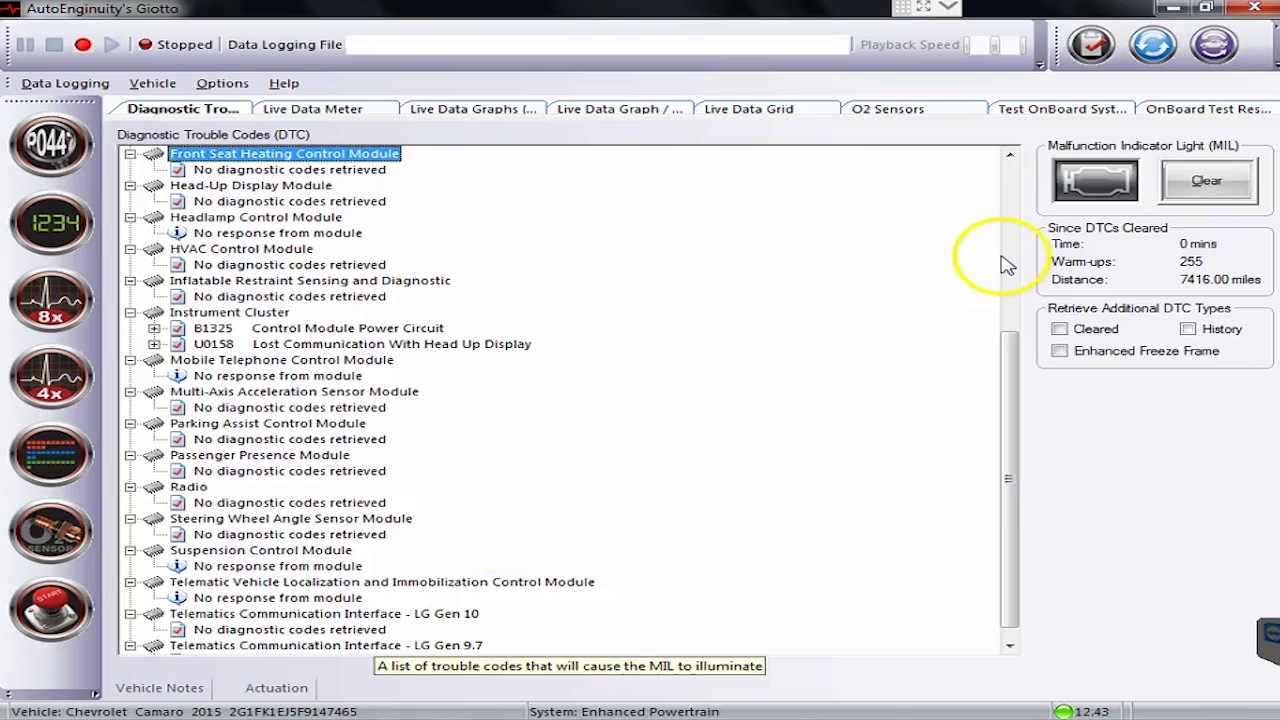
Expand trouble code C0800 under the Power Steering Control Module and examine its status entry
click(1008, 216)
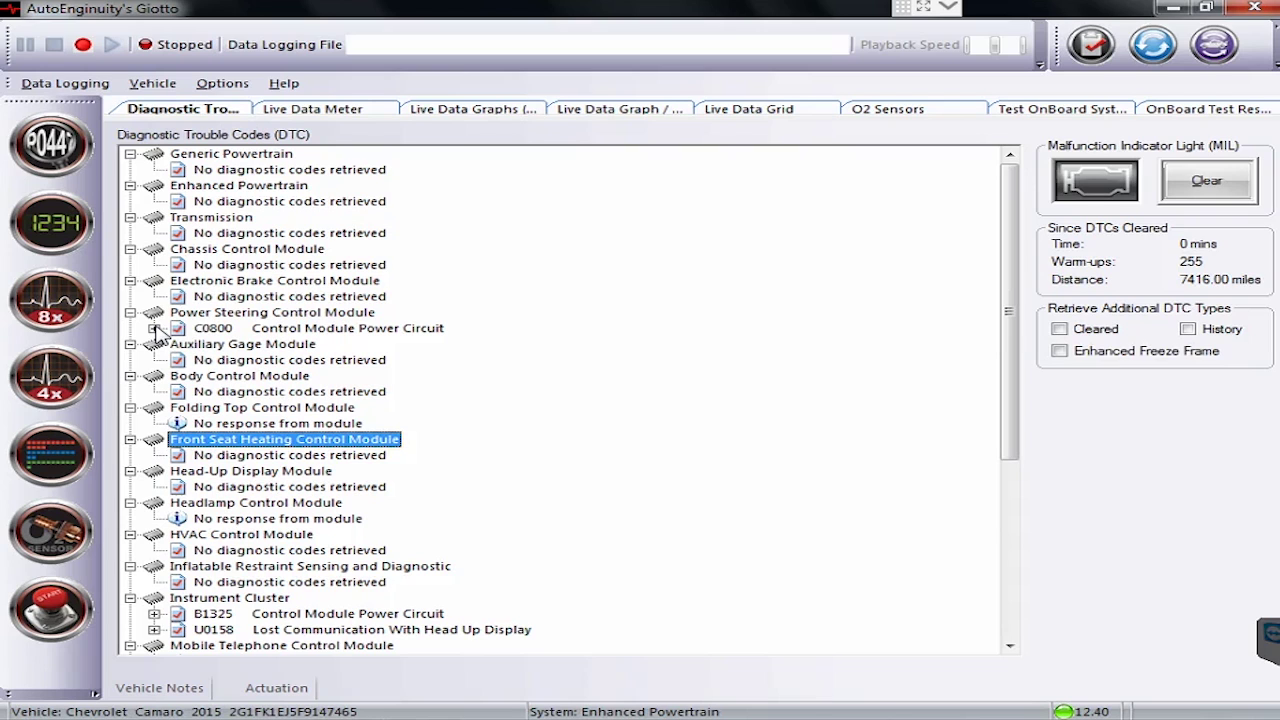
click(208, 219)
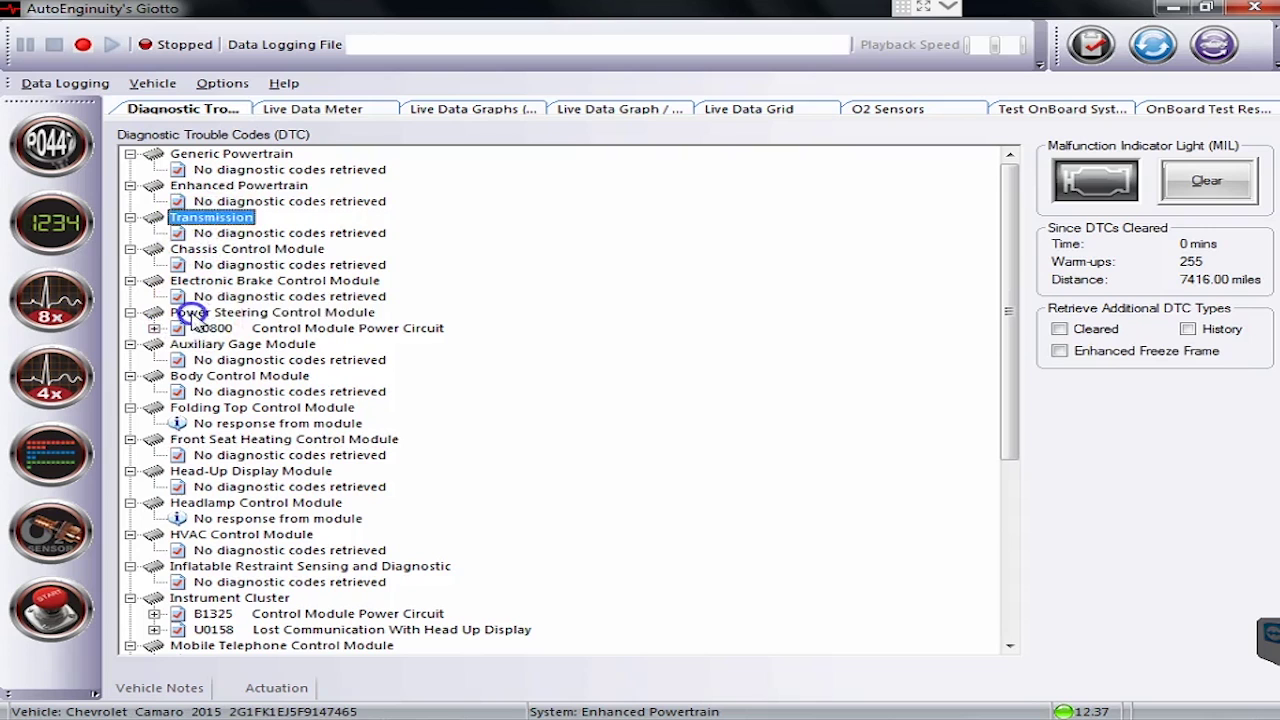
click(200, 315)
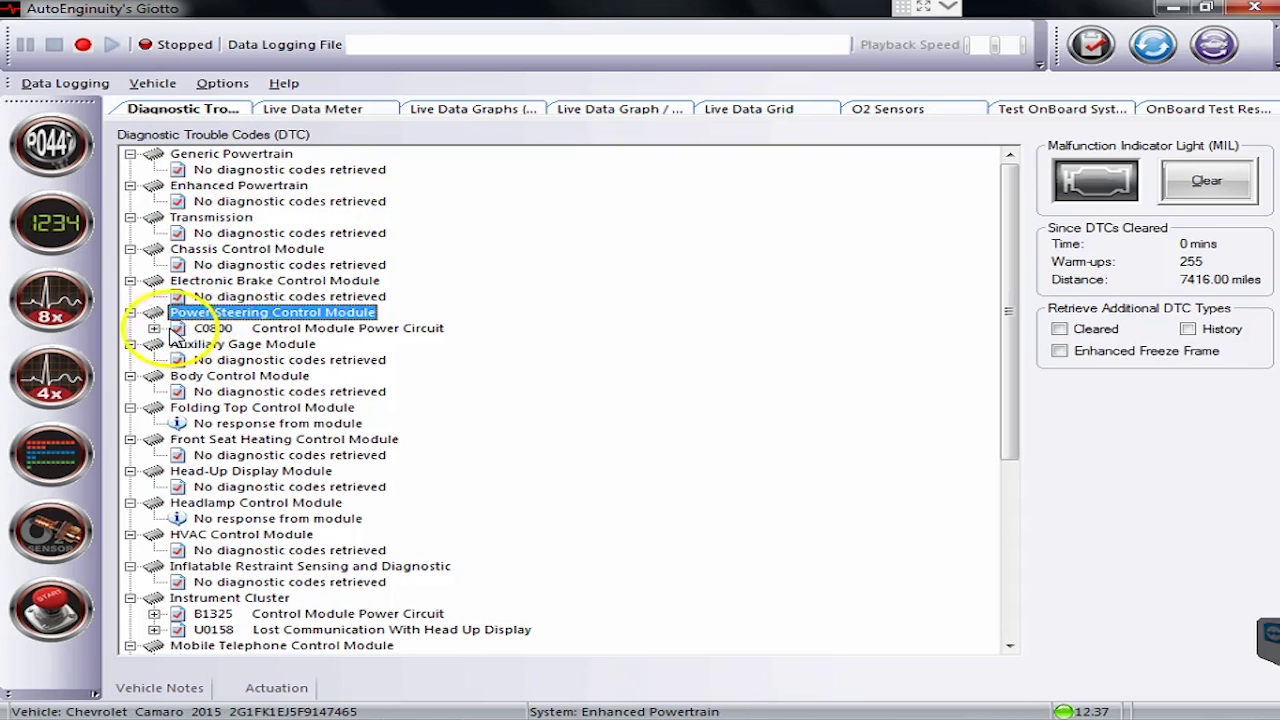
click(153, 328)
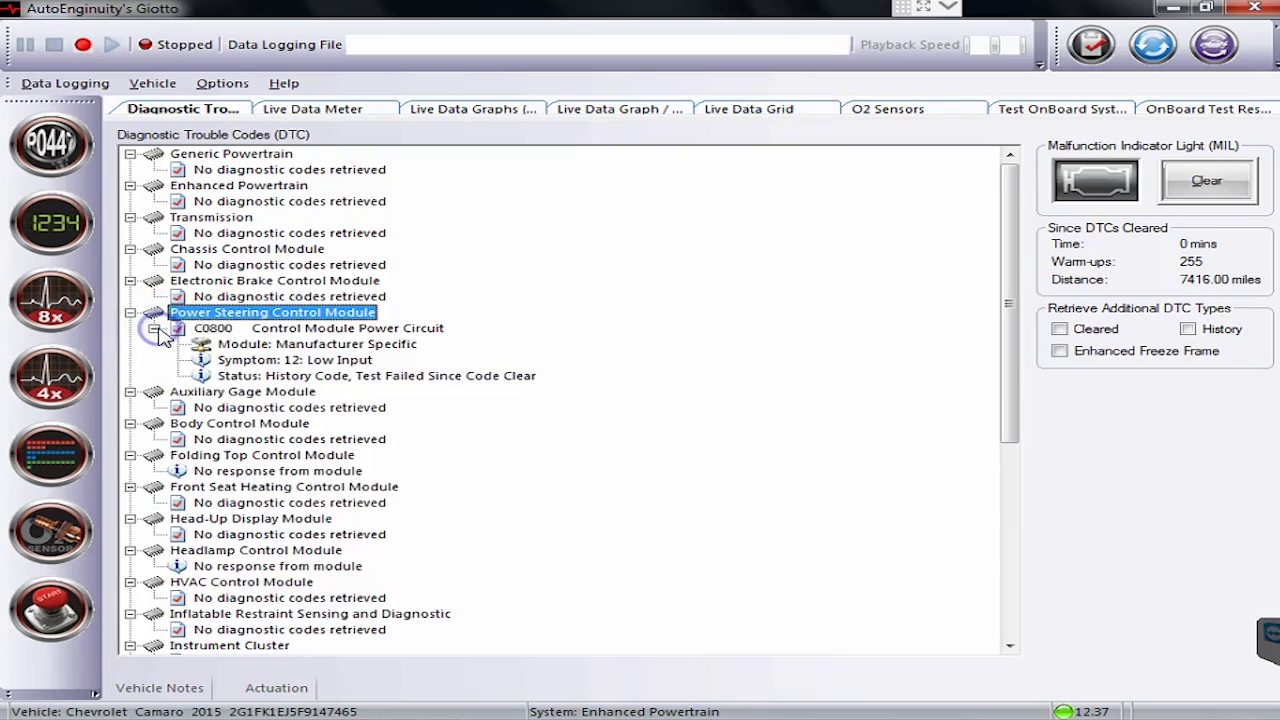
click(300, 375)
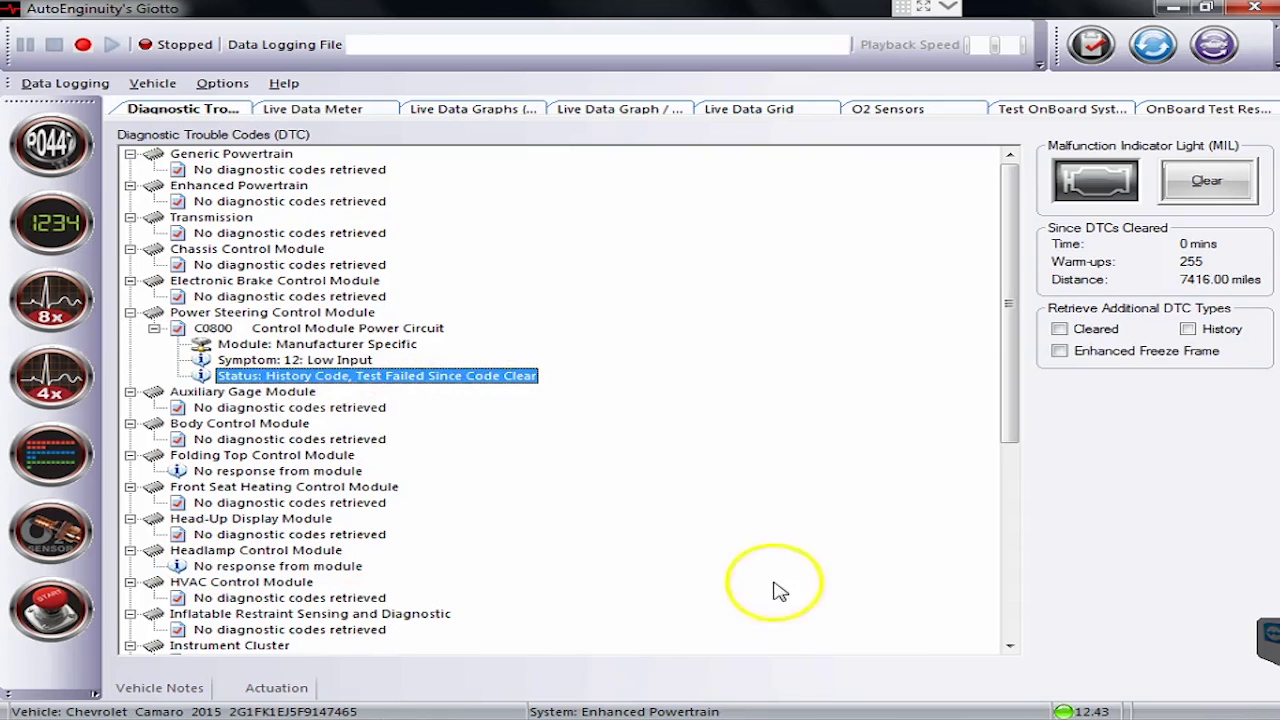
Expand trouble codes B1325 and U0158 under the Instrument Cluster to examine their module, symptom and status details
click(1013, 614)
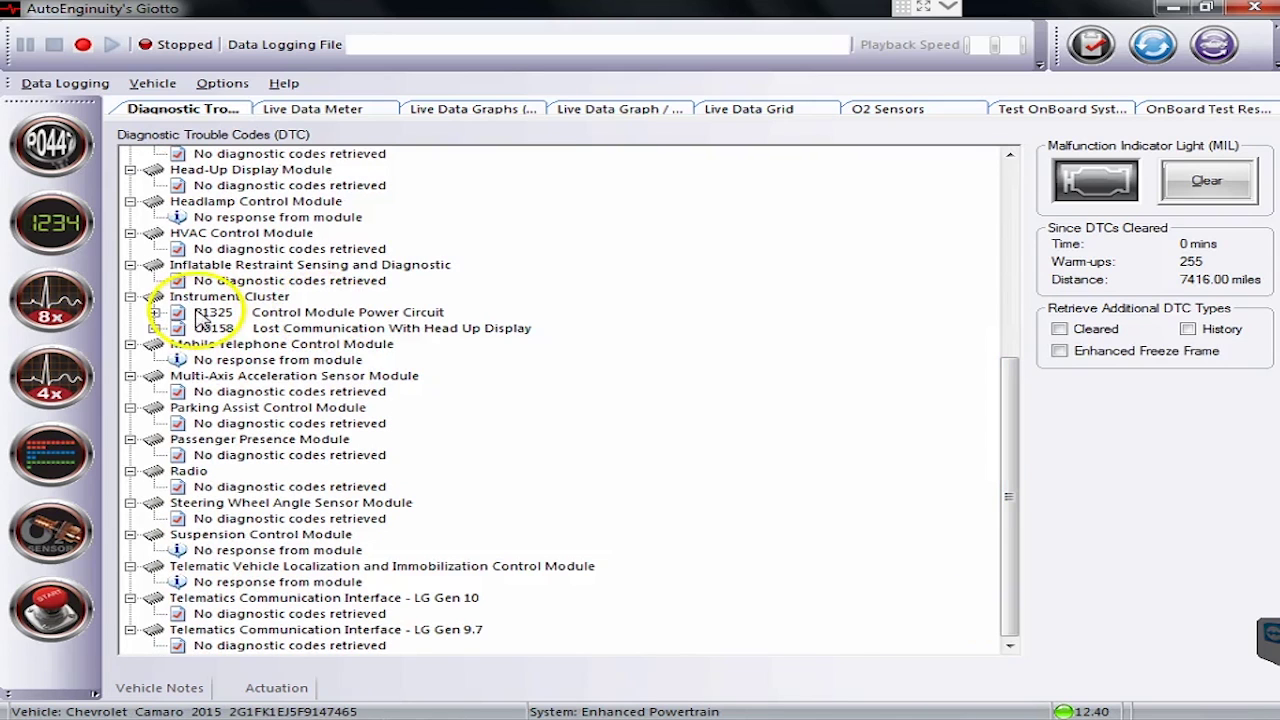
click(154, 312)
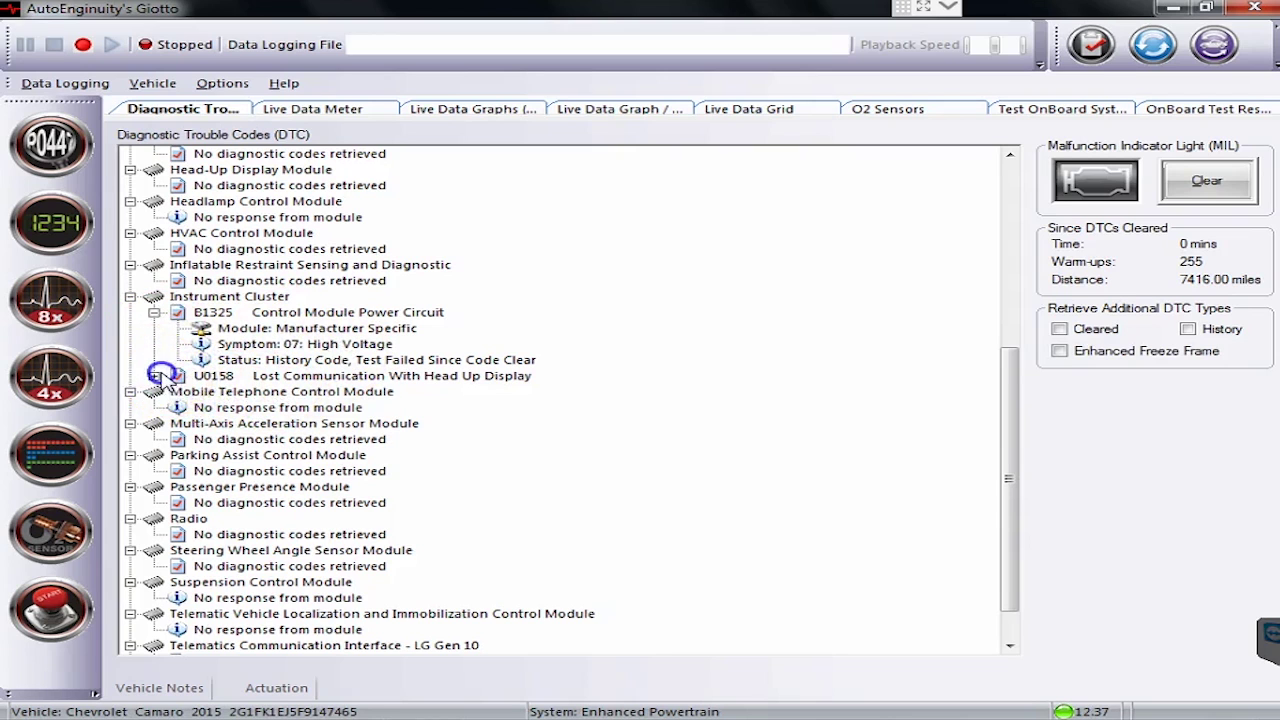
click(154, 375)
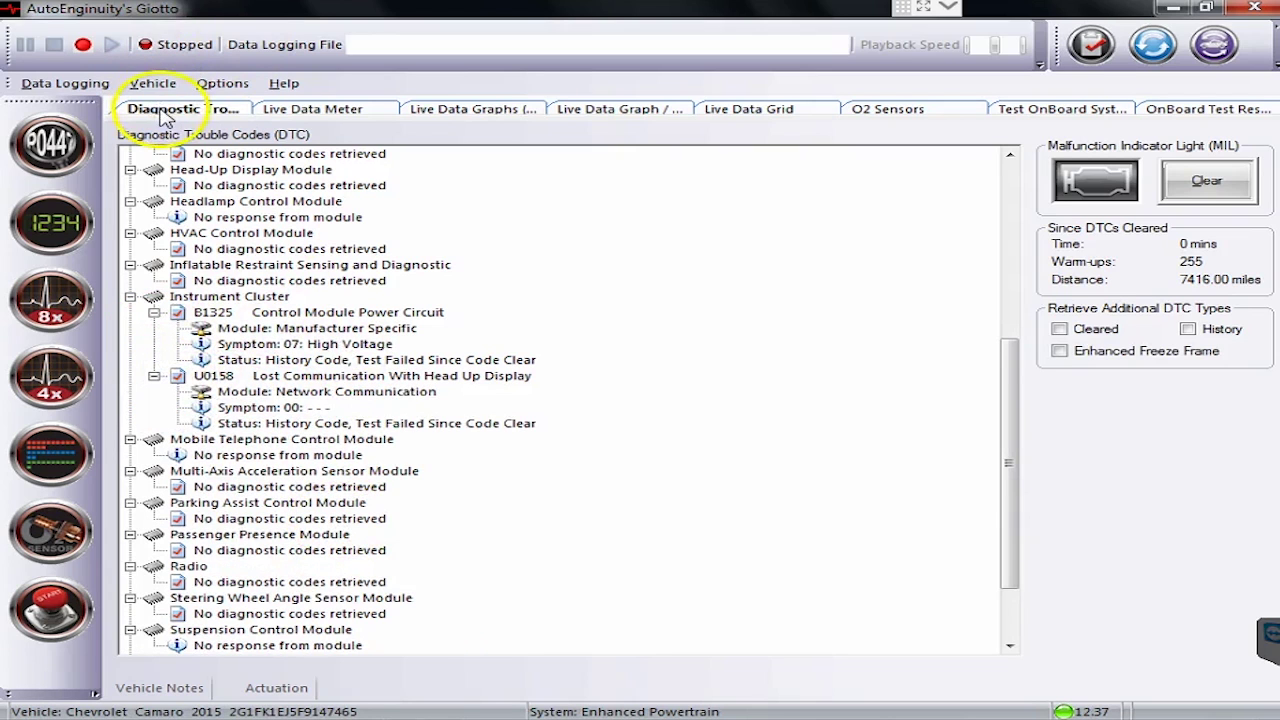
Show the list of actuation commands and widen its Command Name column until the full command names fit
click(276, 688)
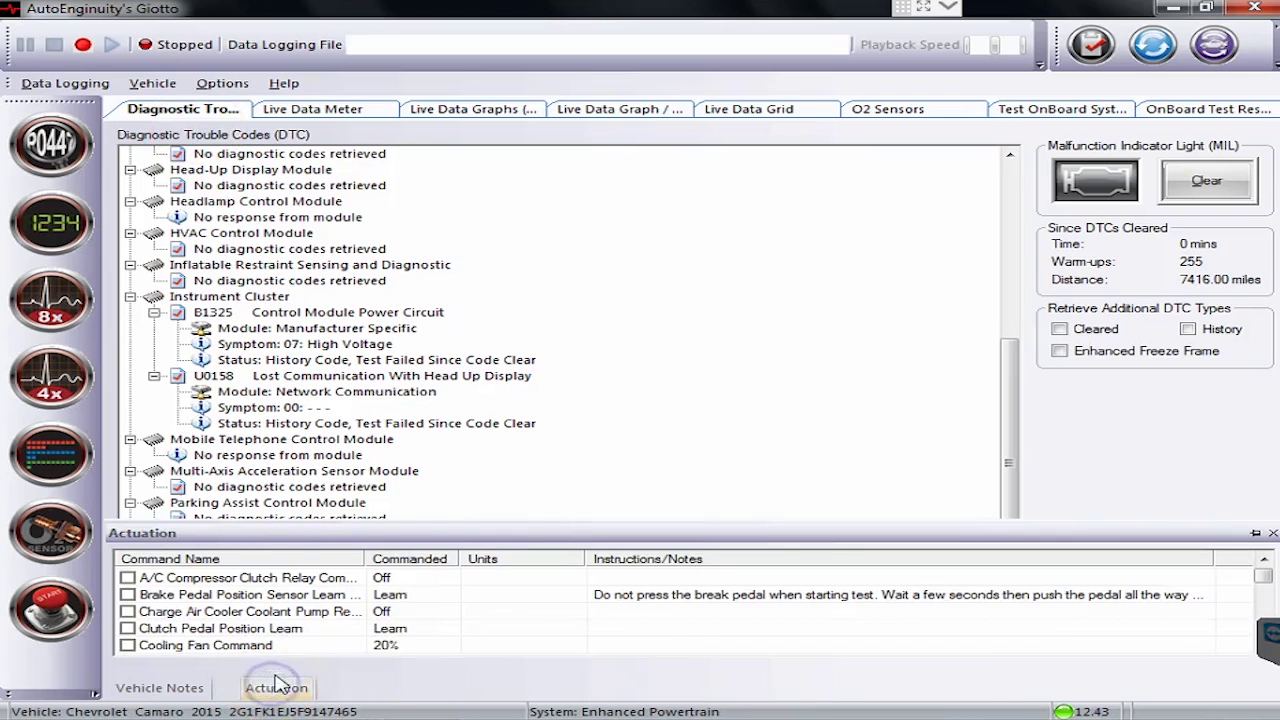
click(300, 578)
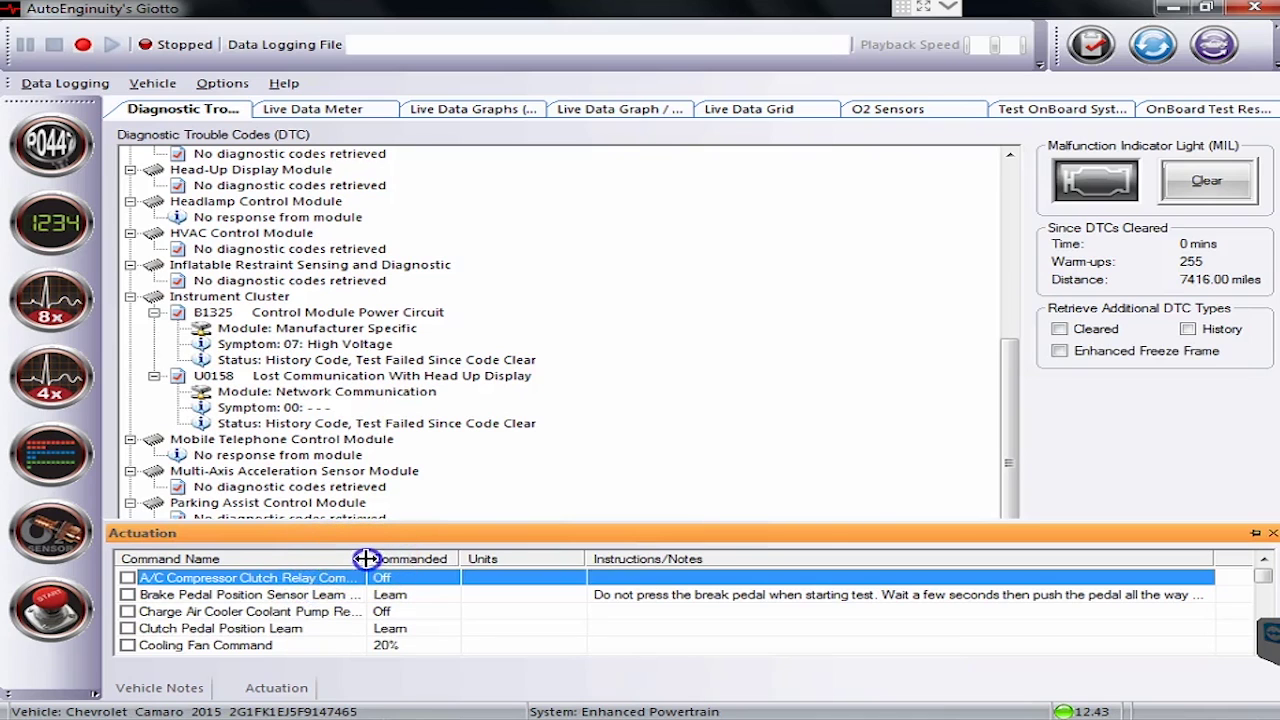
drag(389, 561, 432, 562)
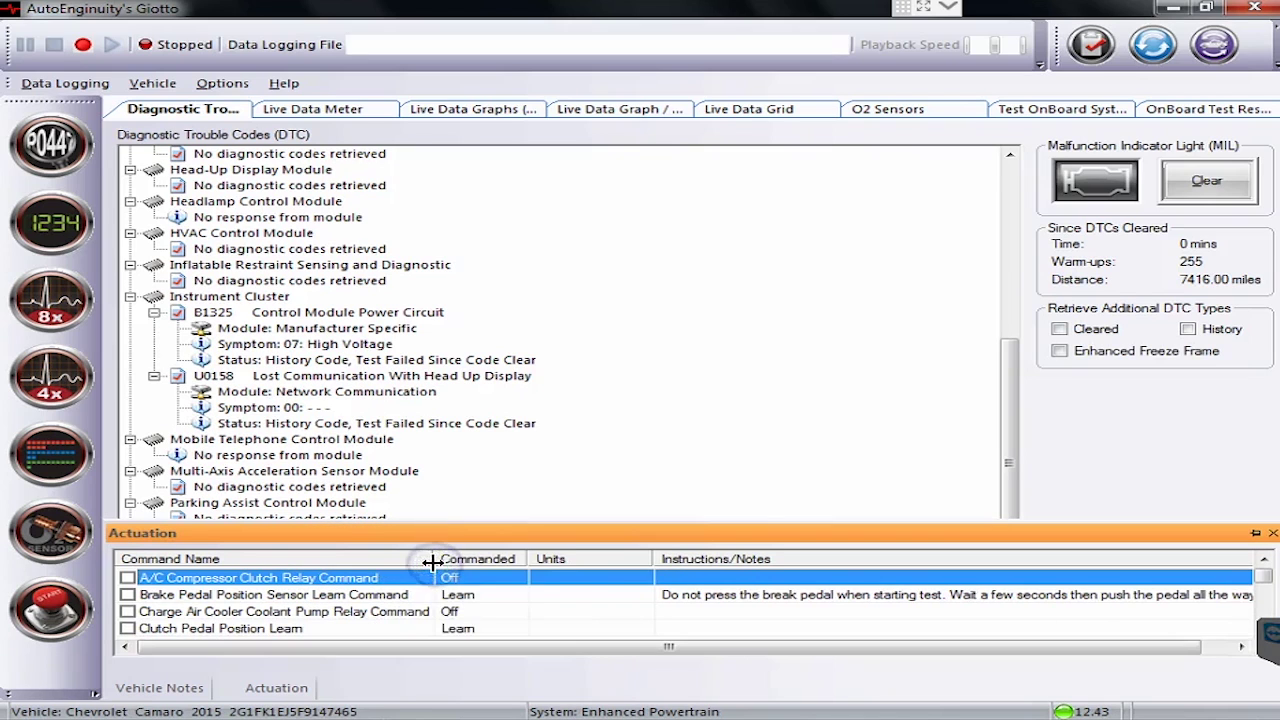
Examine the available actuation commands from Clutch Pedal Position Learn down to Supercharger Bypass Solenoid Valve Command
click(619, 630)
key(Down)
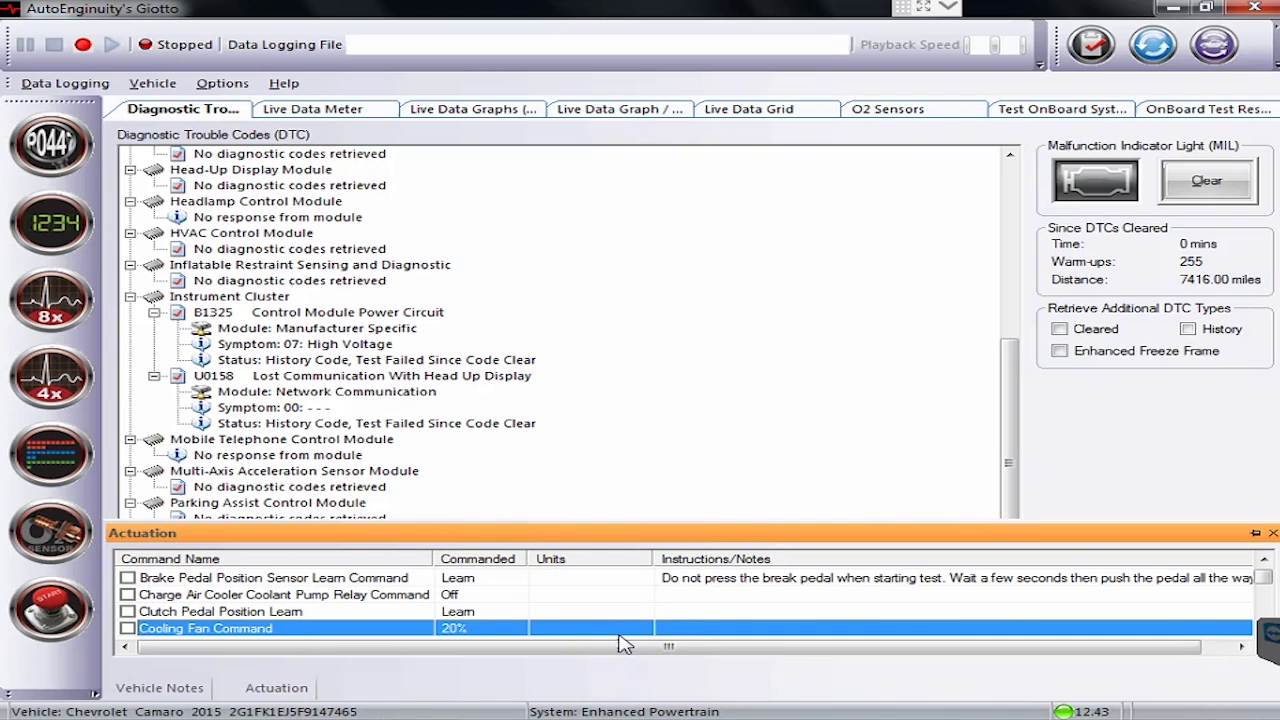
key(Down)
key(Down)
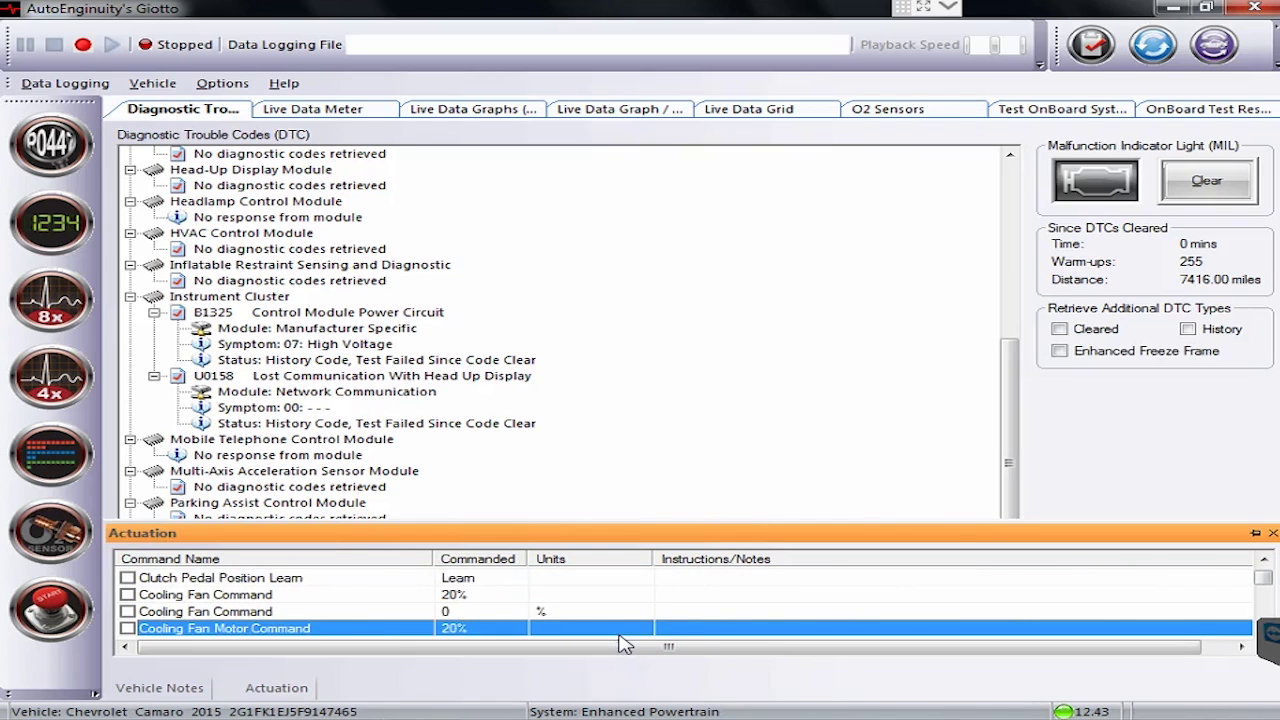
key(Down)
key(Down)
key(Down)
key(Down)
key(Down)
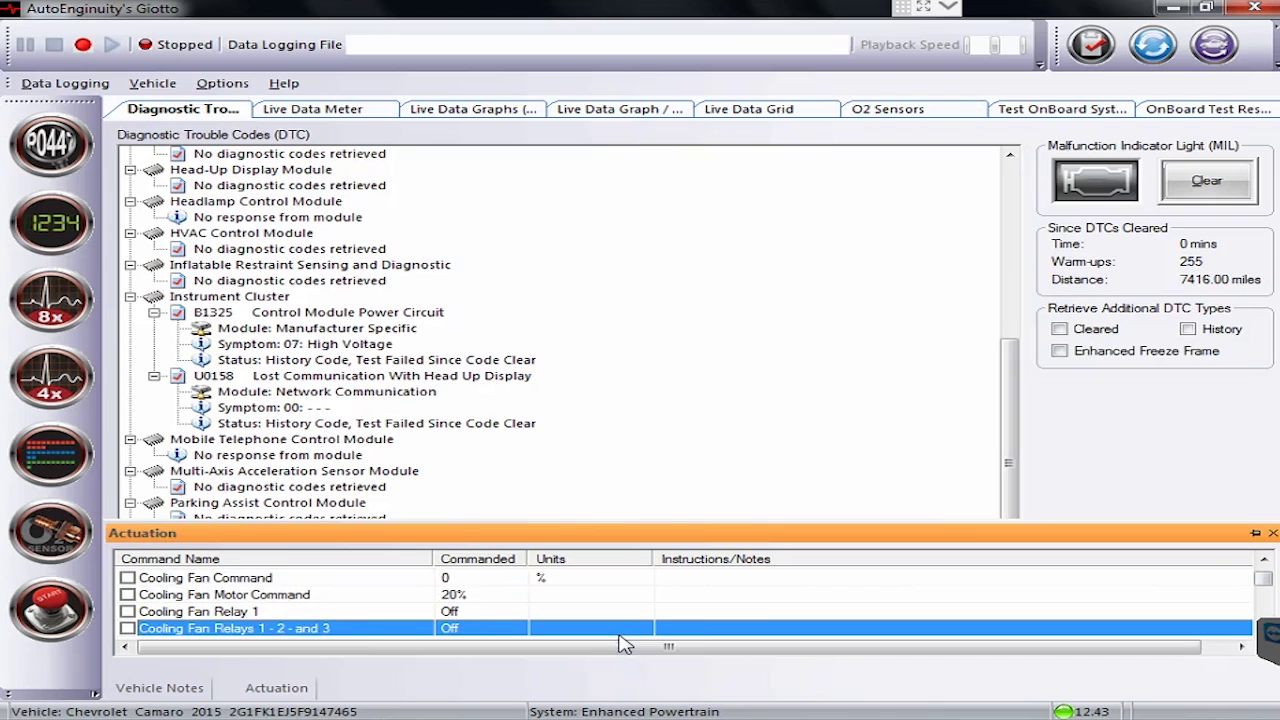
key(Down)
key(Down)
key(Down)
key(Down)
key(Down)
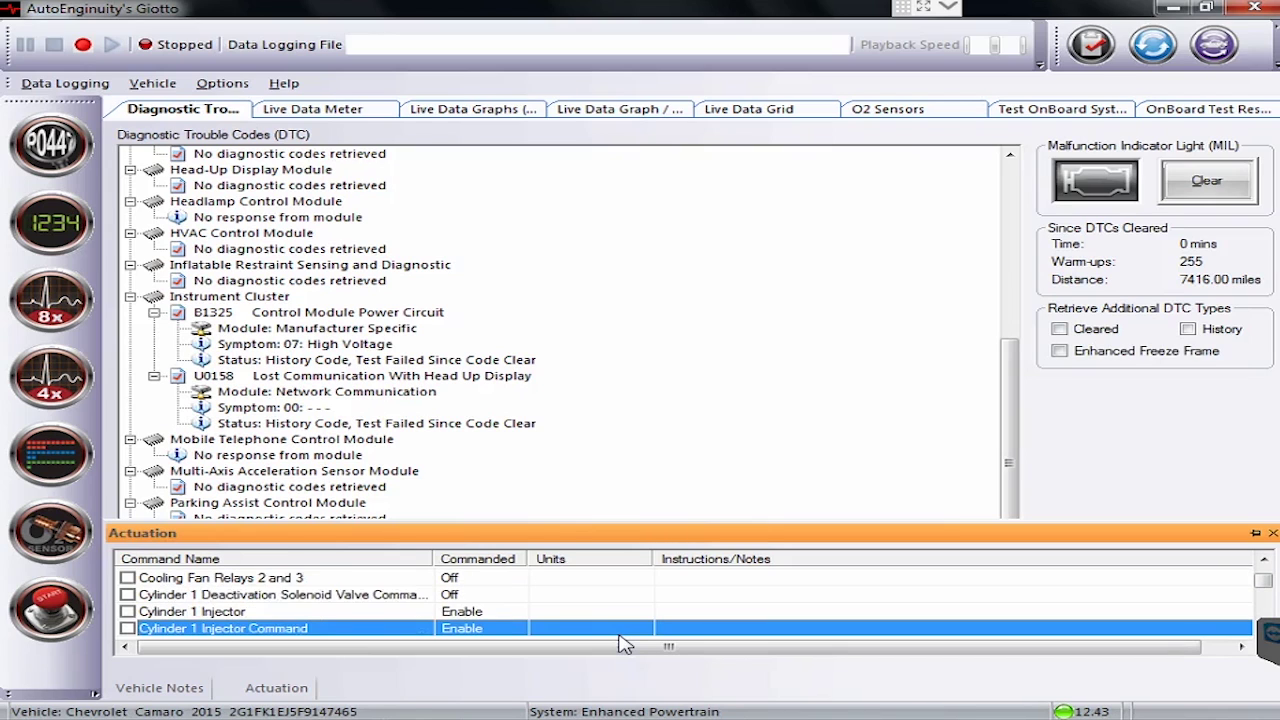
key(Down)
key(Down)
key(Down)
key(Down)
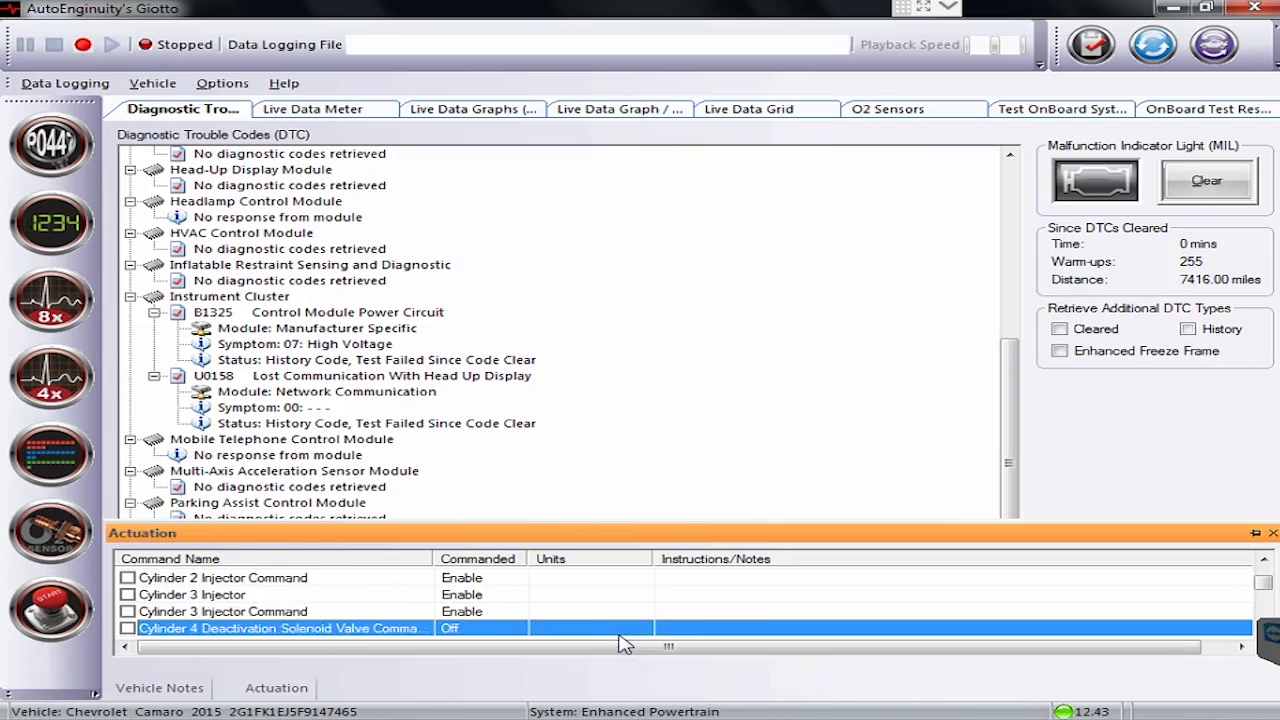
key(Down)
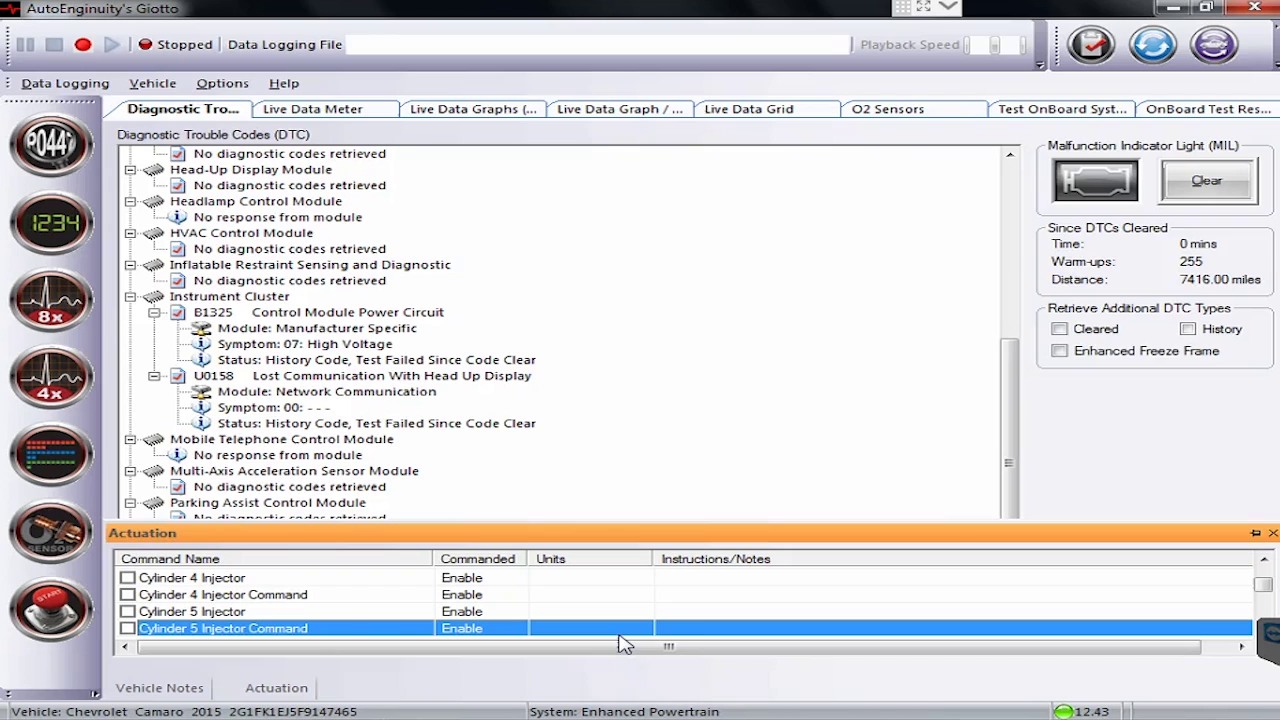
key(Down)
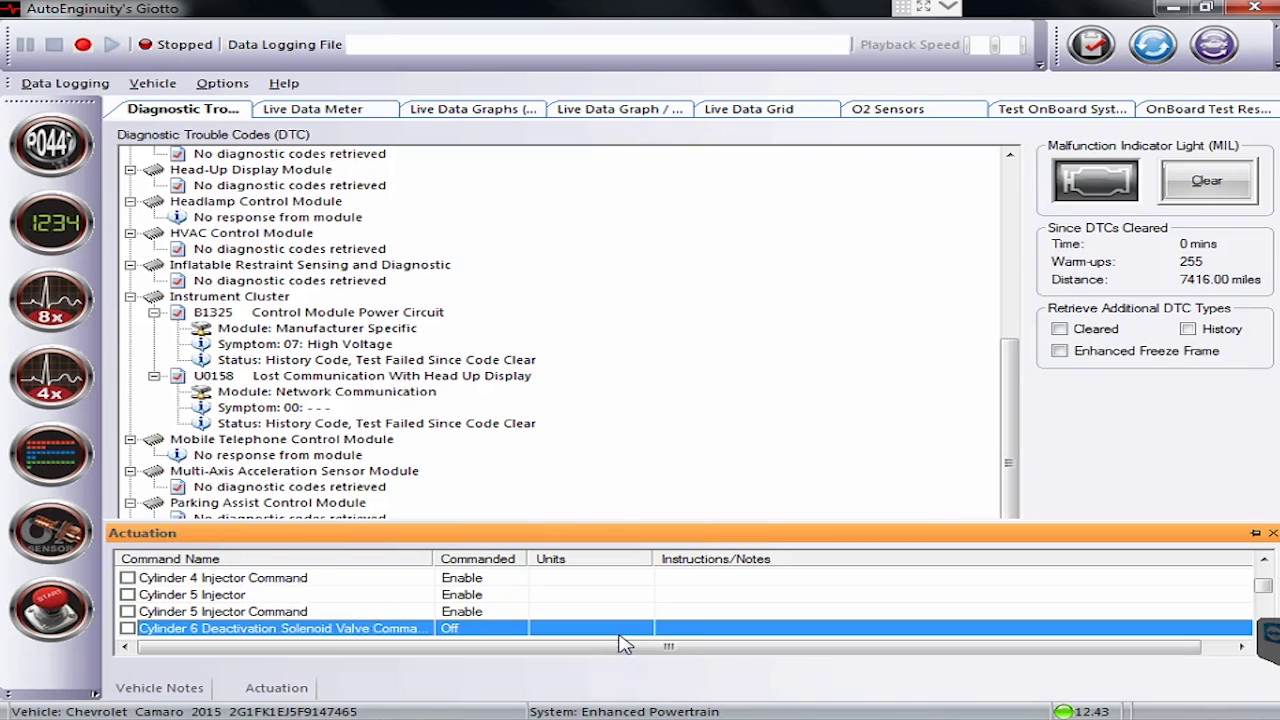
key(Down)
key(Down)
key(Down)
key(Down)
key(Down)
key(Down)
key(Down)
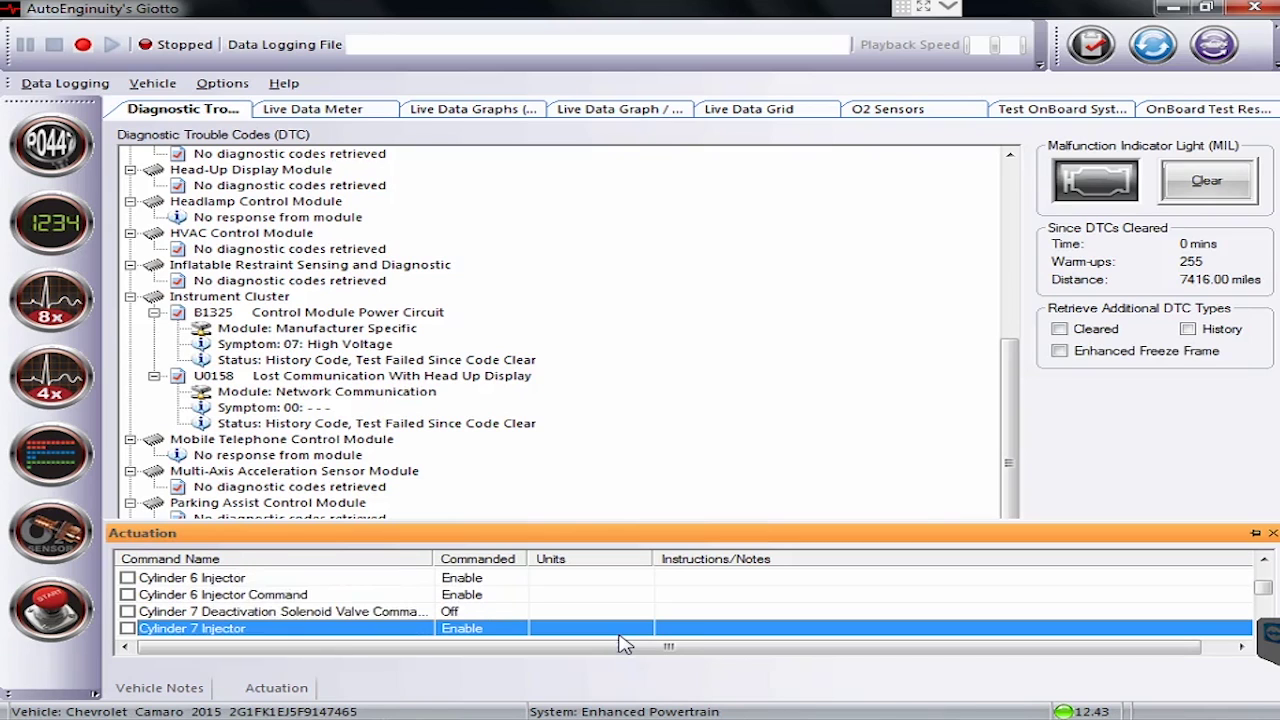
key(Down)
key(Down)
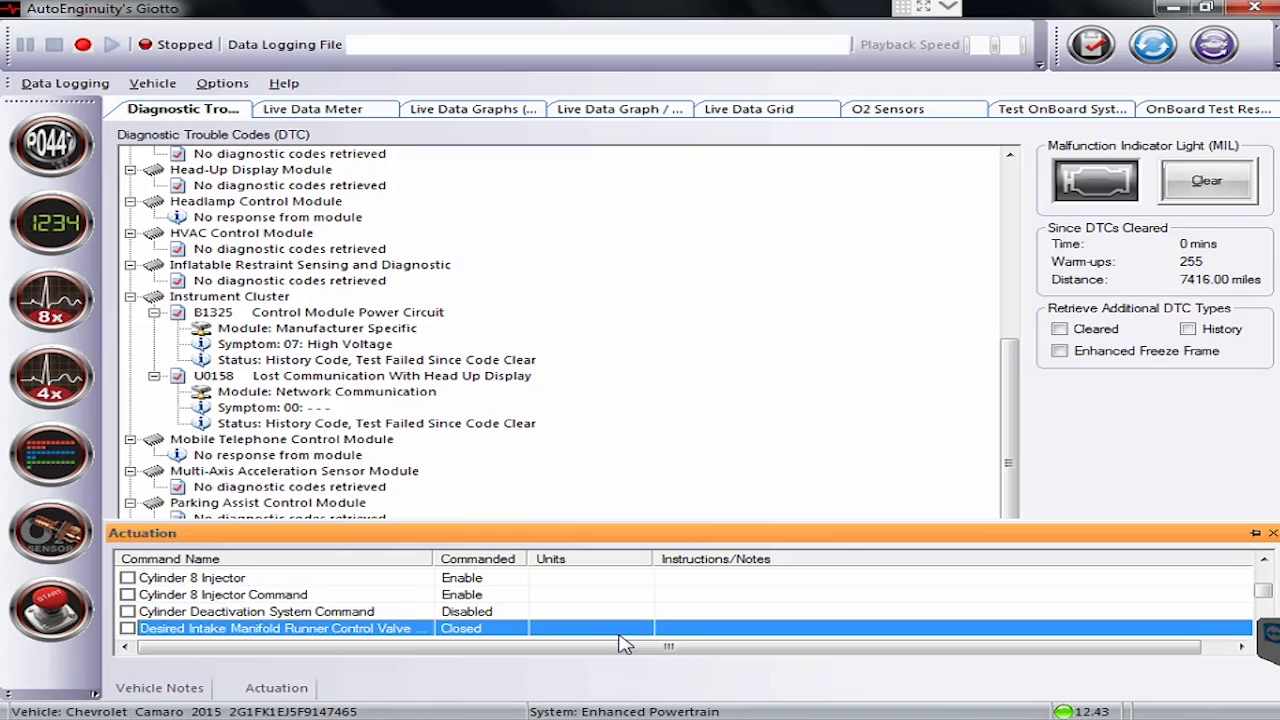
key(Down)
key(Down)
key(Down)
key(Down)
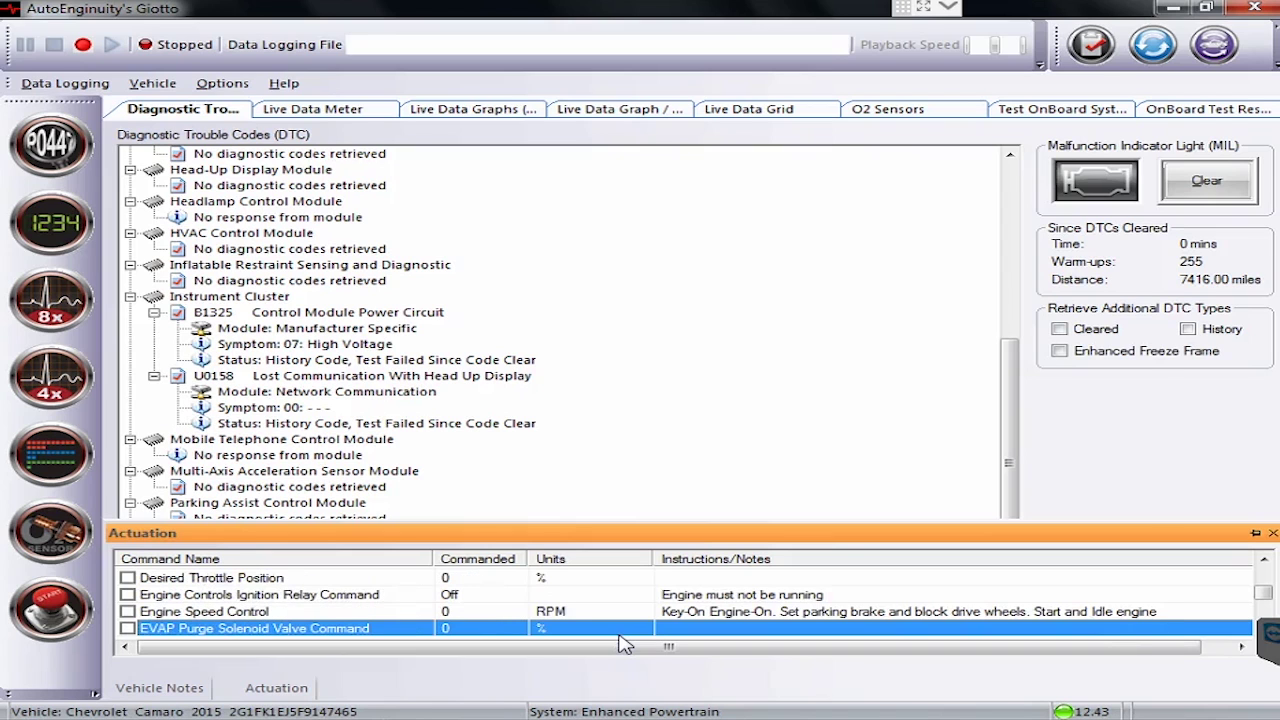
key(Down)
key(Down)
key(Down)
key(Down)
key(Down)
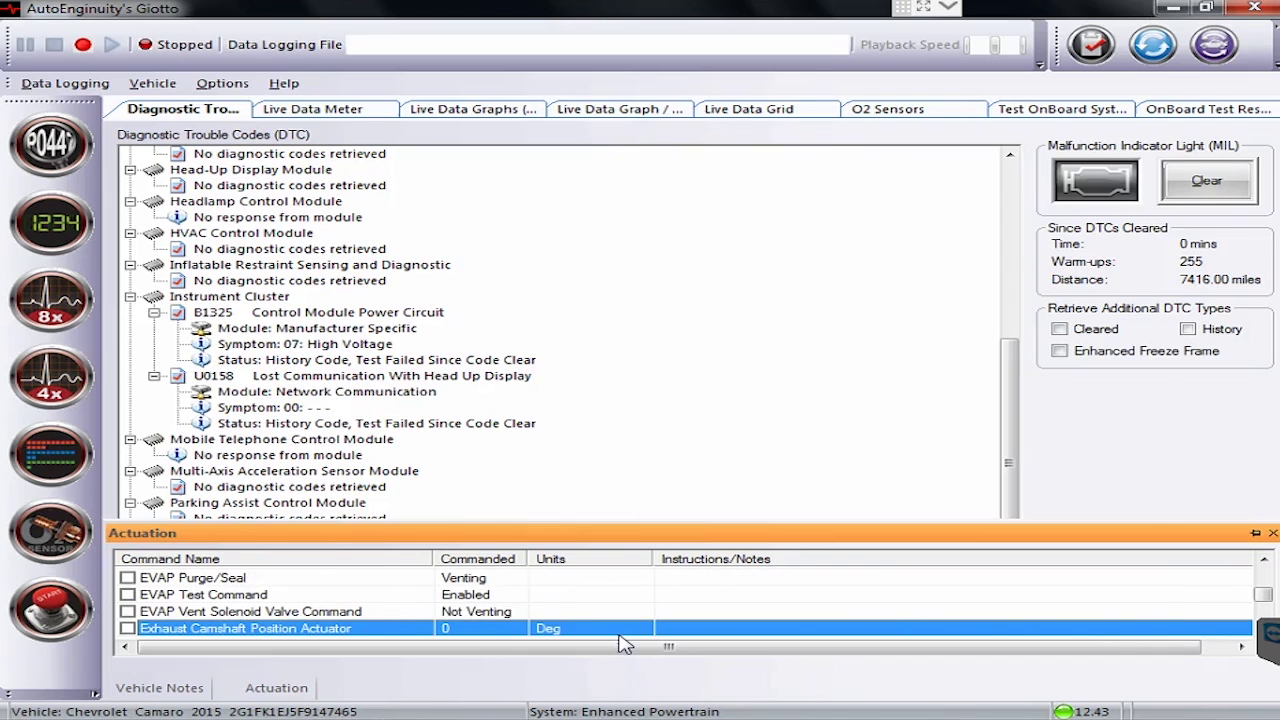
key(Down)
key(Down)
key(Down)
key(Down)
key(Down)
key(Down)
key(Down)
key(Down)
key(Down)
key(Down)
key(Down)
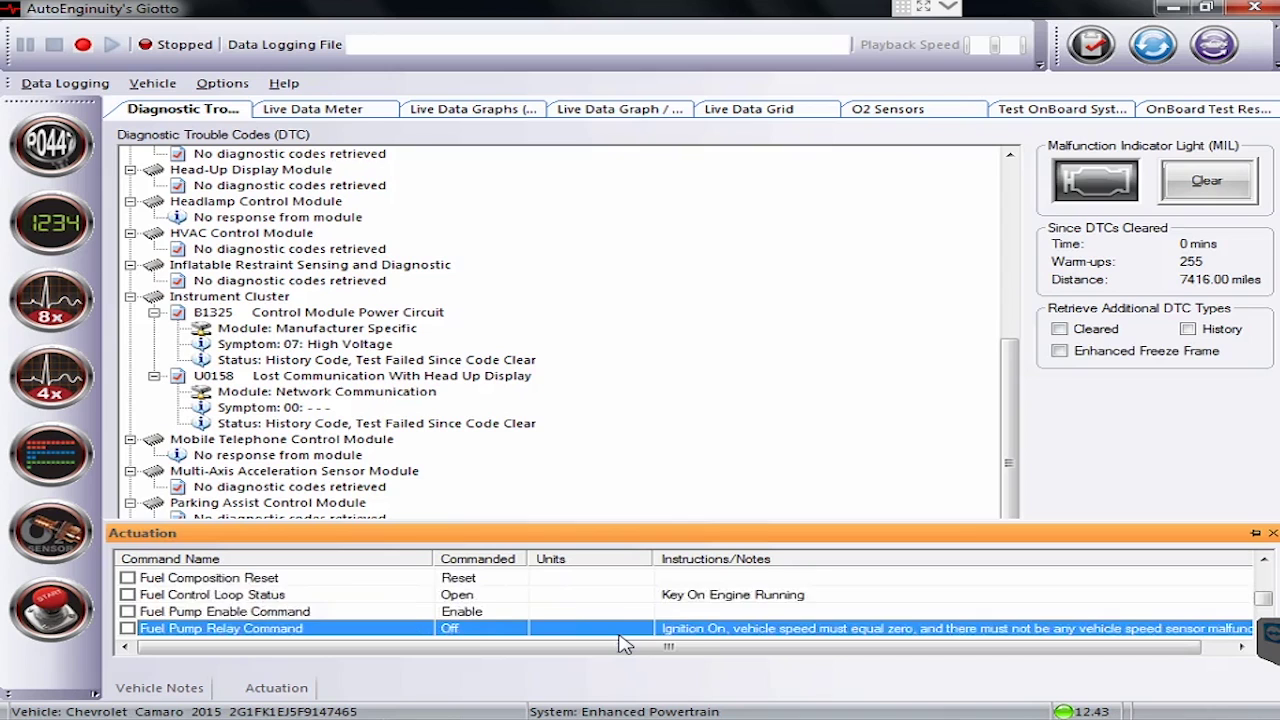
key(Down)
key(Down)
key(Down)
key(Down)
key(Down)
key(Down)
key(Down)
key(Down)
key(Down)
key(Down)
key(Down)
key(Down)
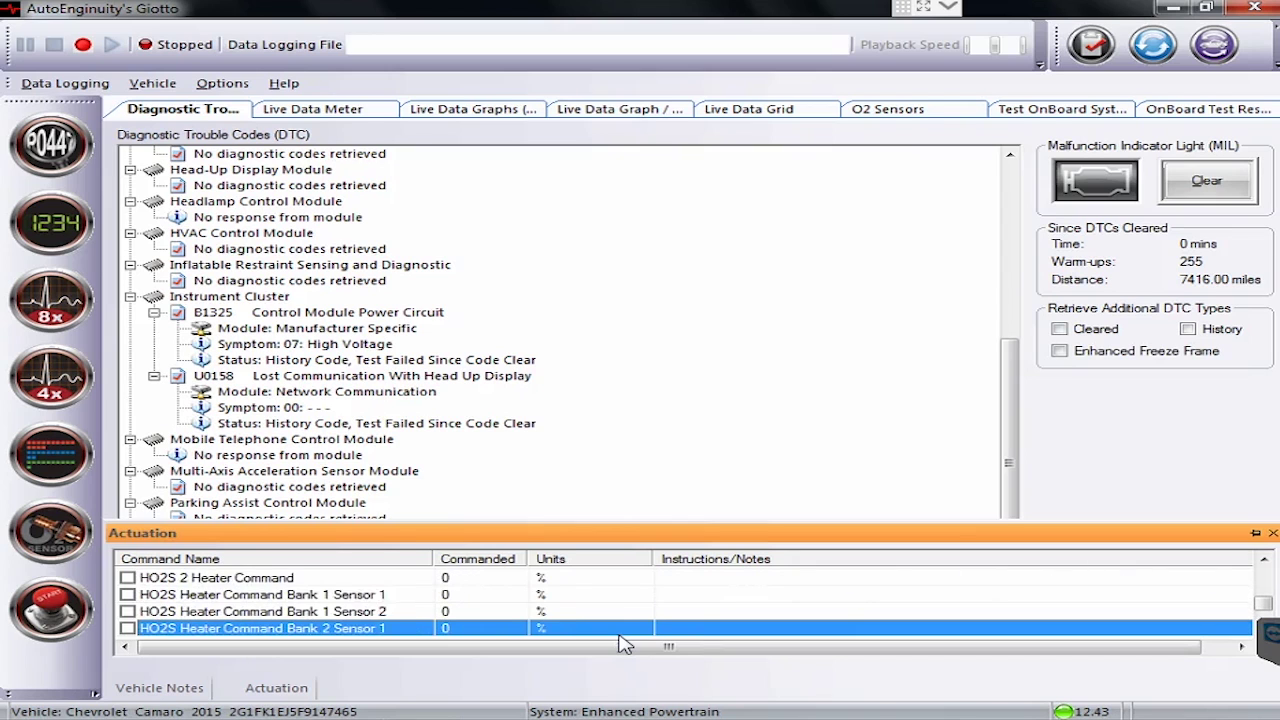
key(Down)
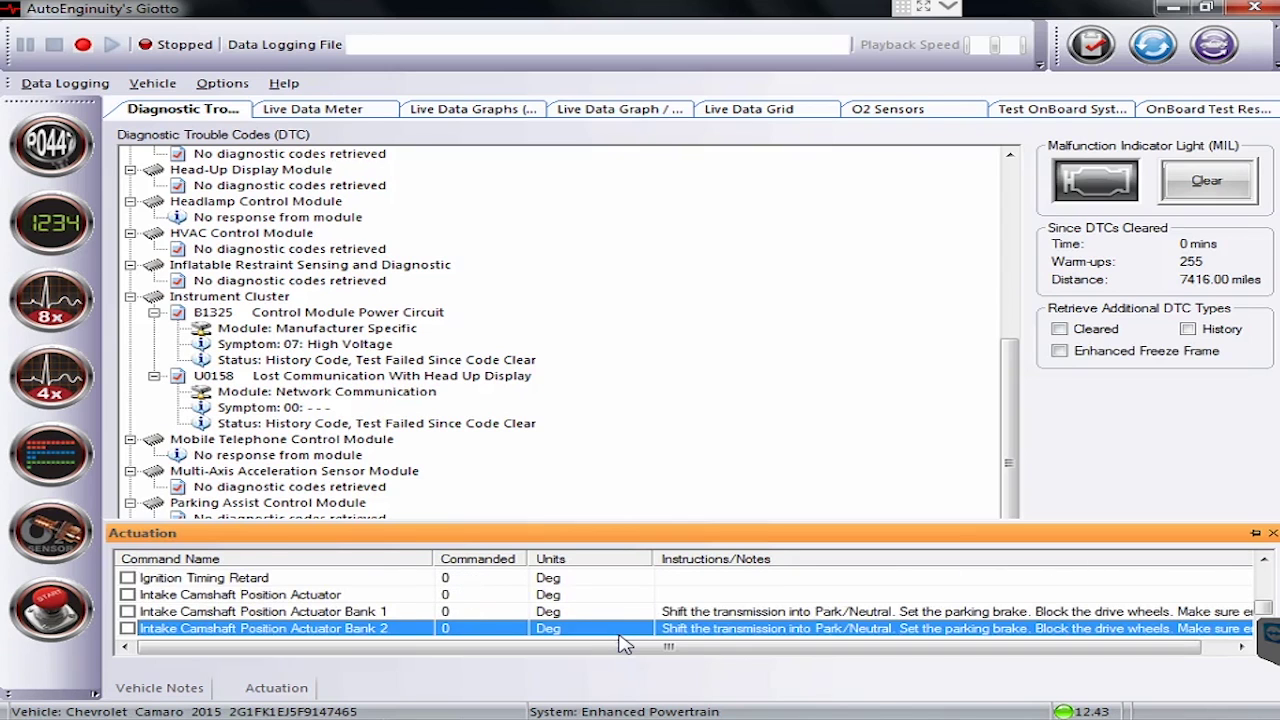
key(Down)
key(Down)
key(Down)
key(Down)
key(Down)
key(Down)
key(Down)
key(Down)
key(Down)
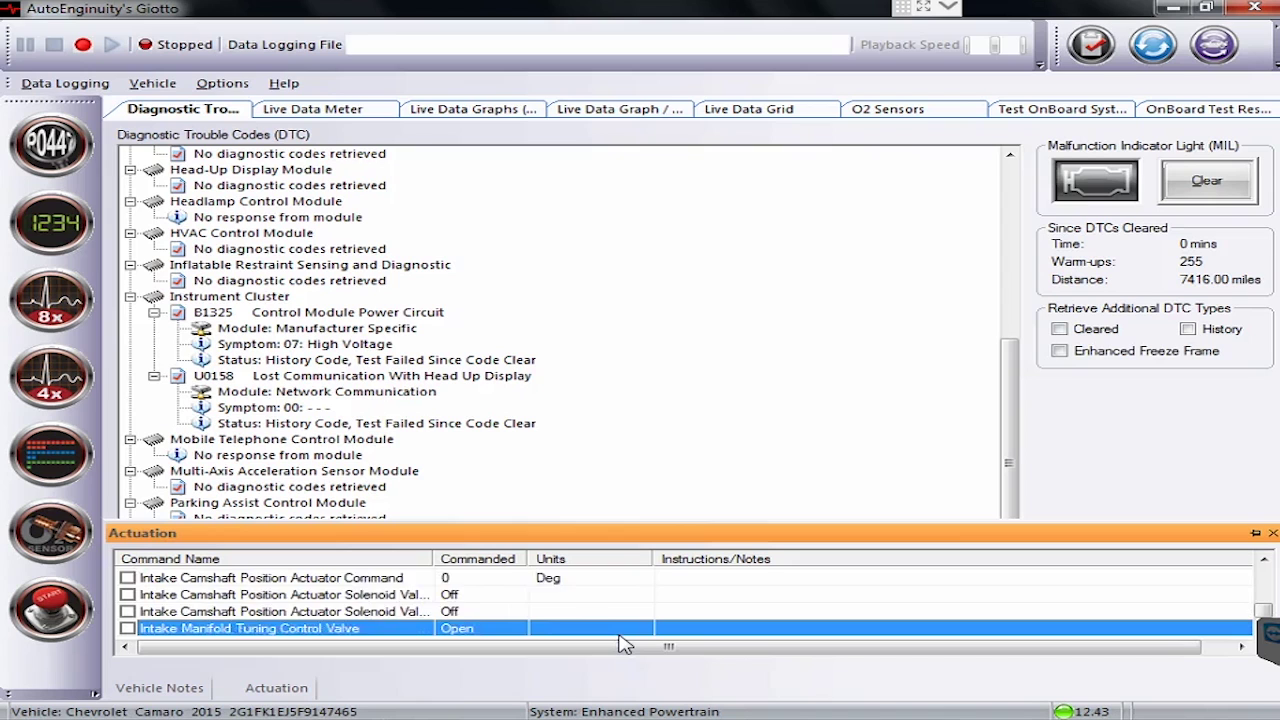
key(Down)
key(Down)
key(Down)
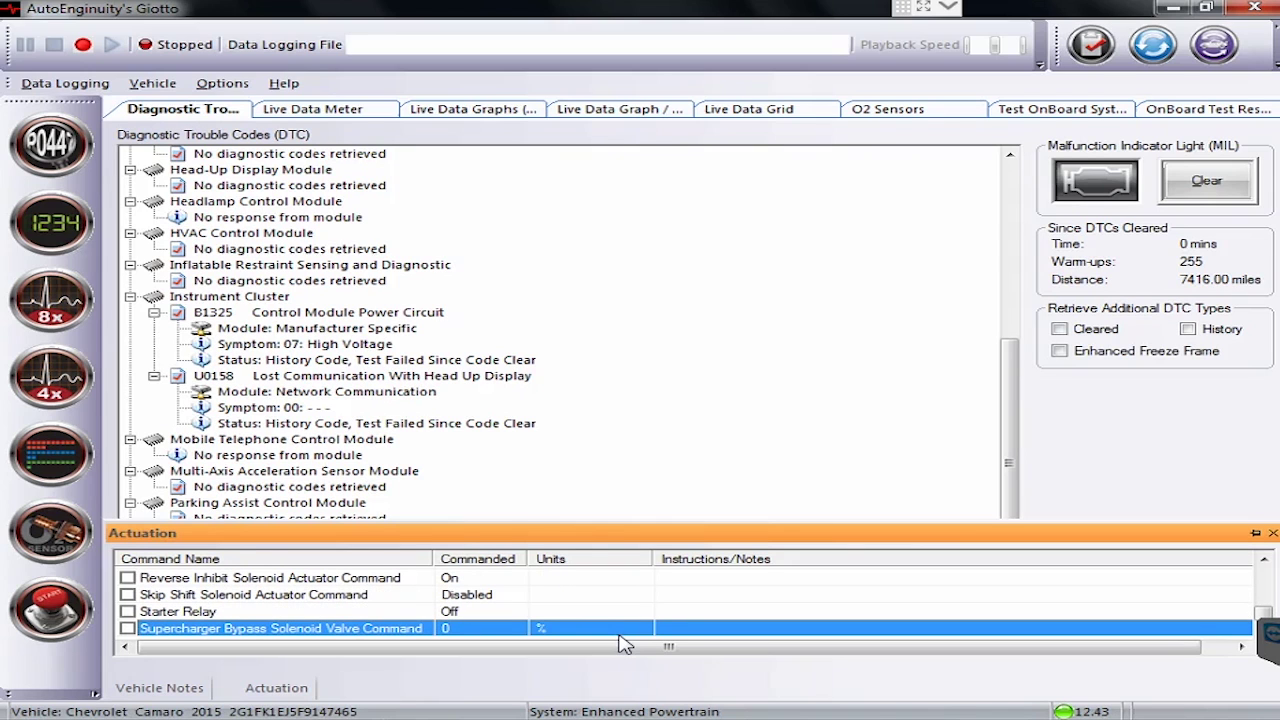
In the Live Data Meter view, assign 5V Reference 1 to the first meter of the middle row
click(350, 112)
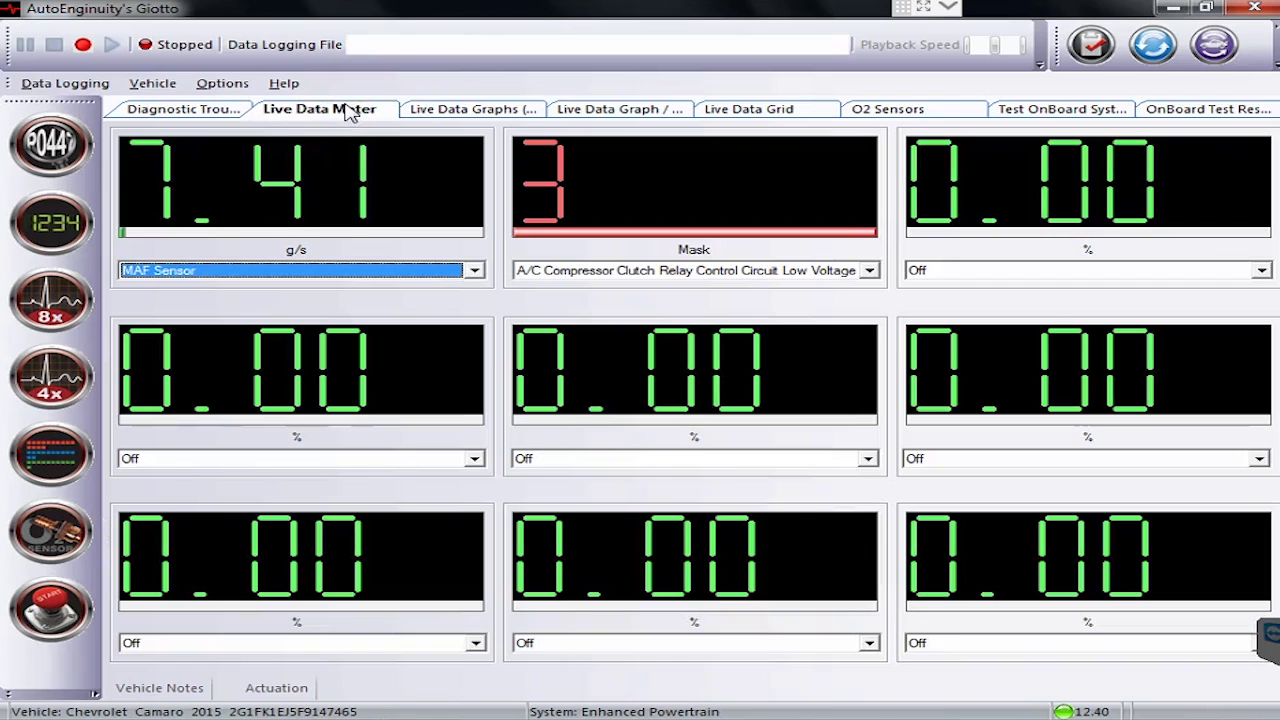
click(476, 460)
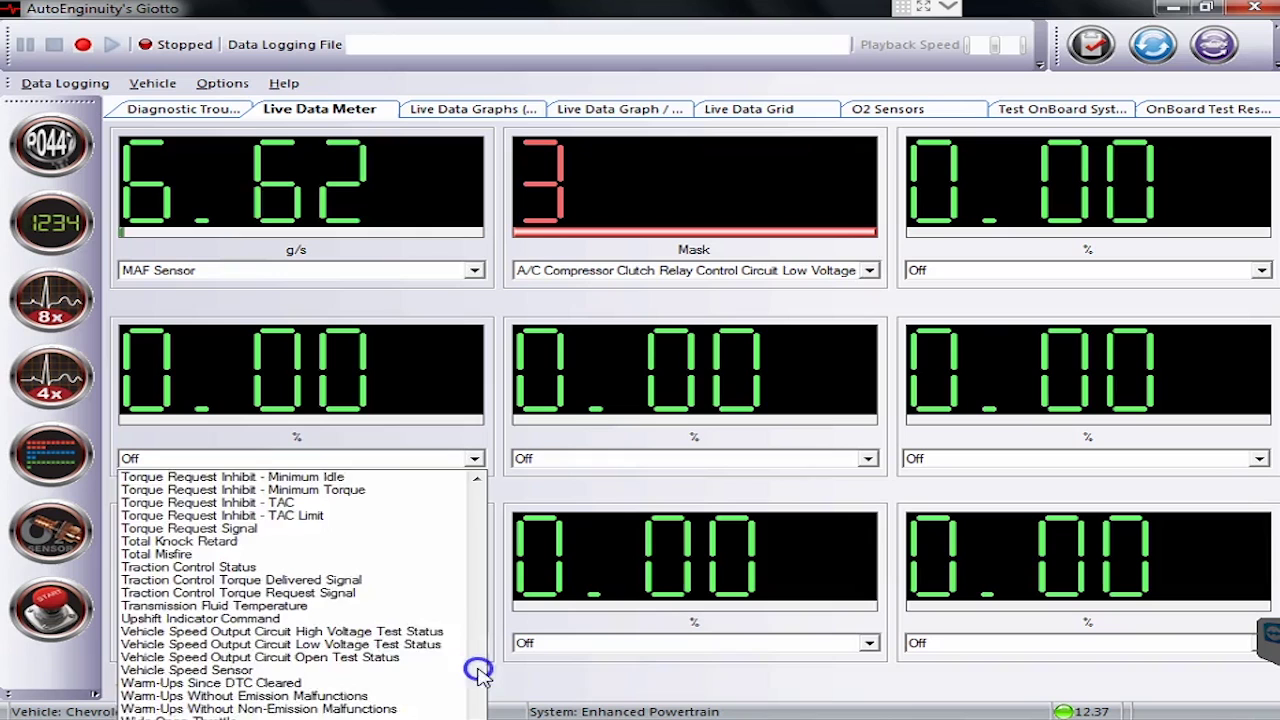
drag(479, 673, 474, 465)
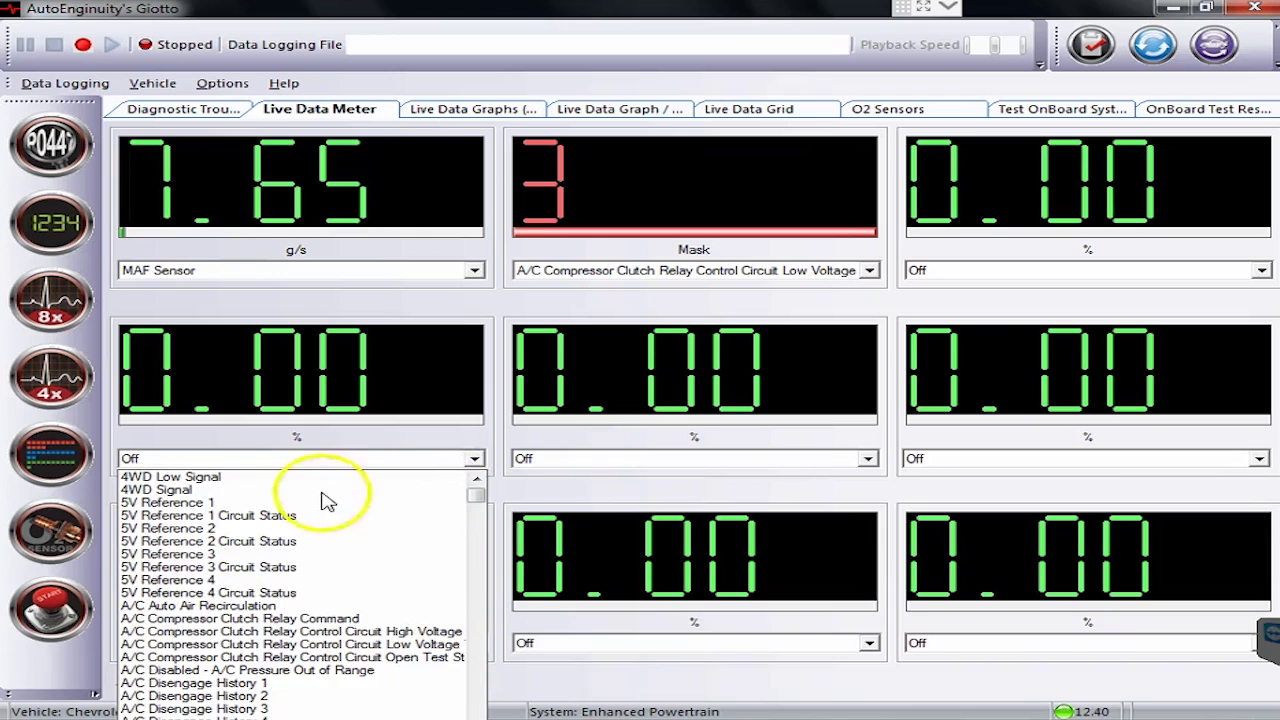
click(170, 502)
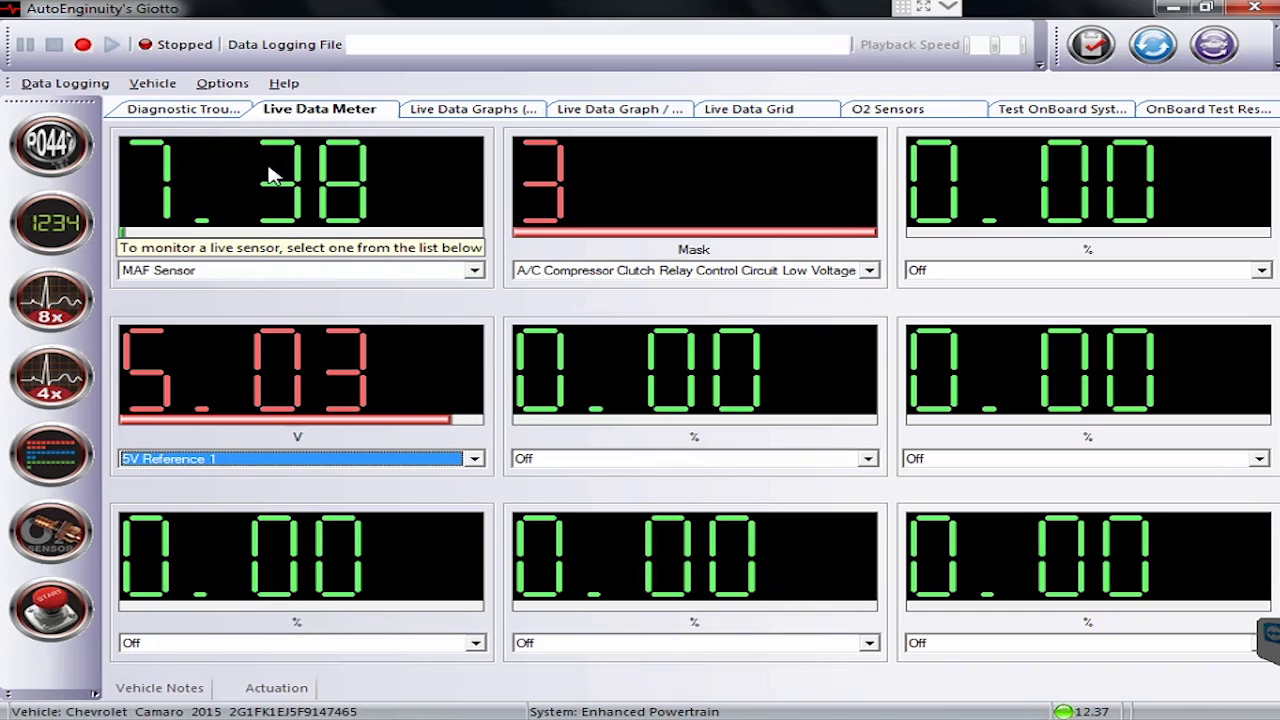
click(320, 228)
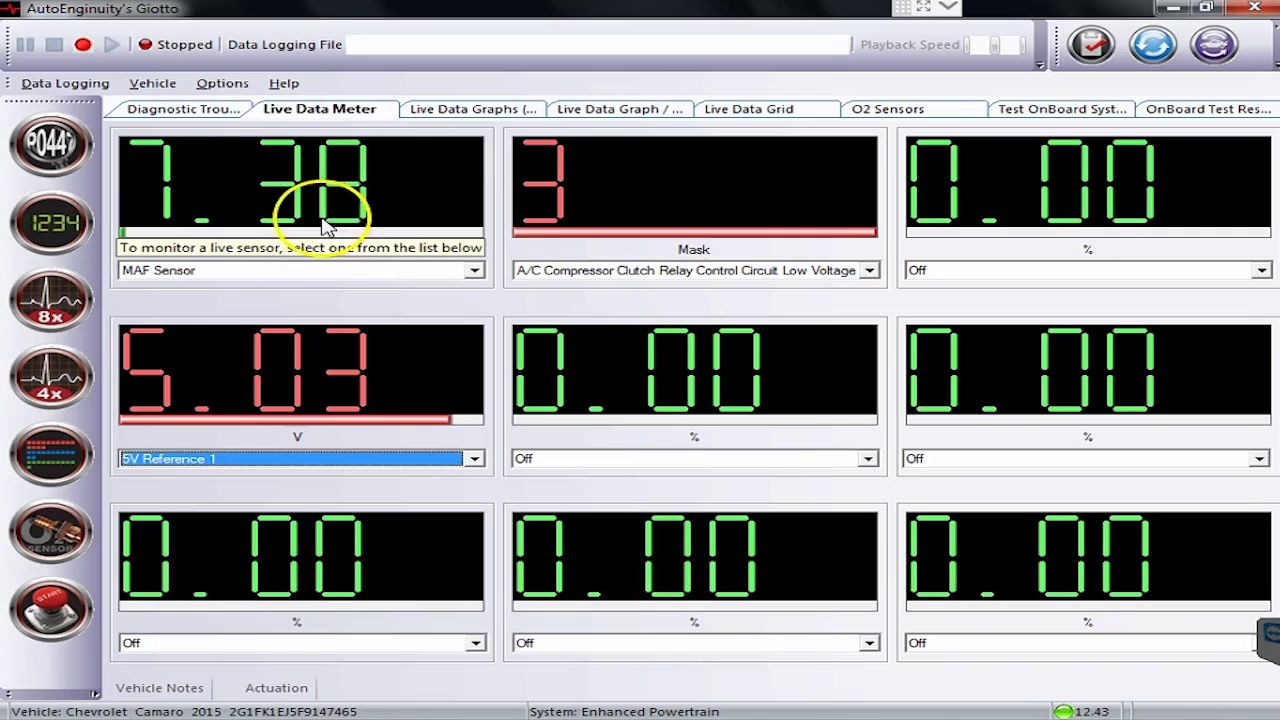
Show the 8x live data graphs and examine the plotted MAF Sensor, A/C Compressor Clutch Relay test status and 5V Reference 1 traces
click(491, 107)
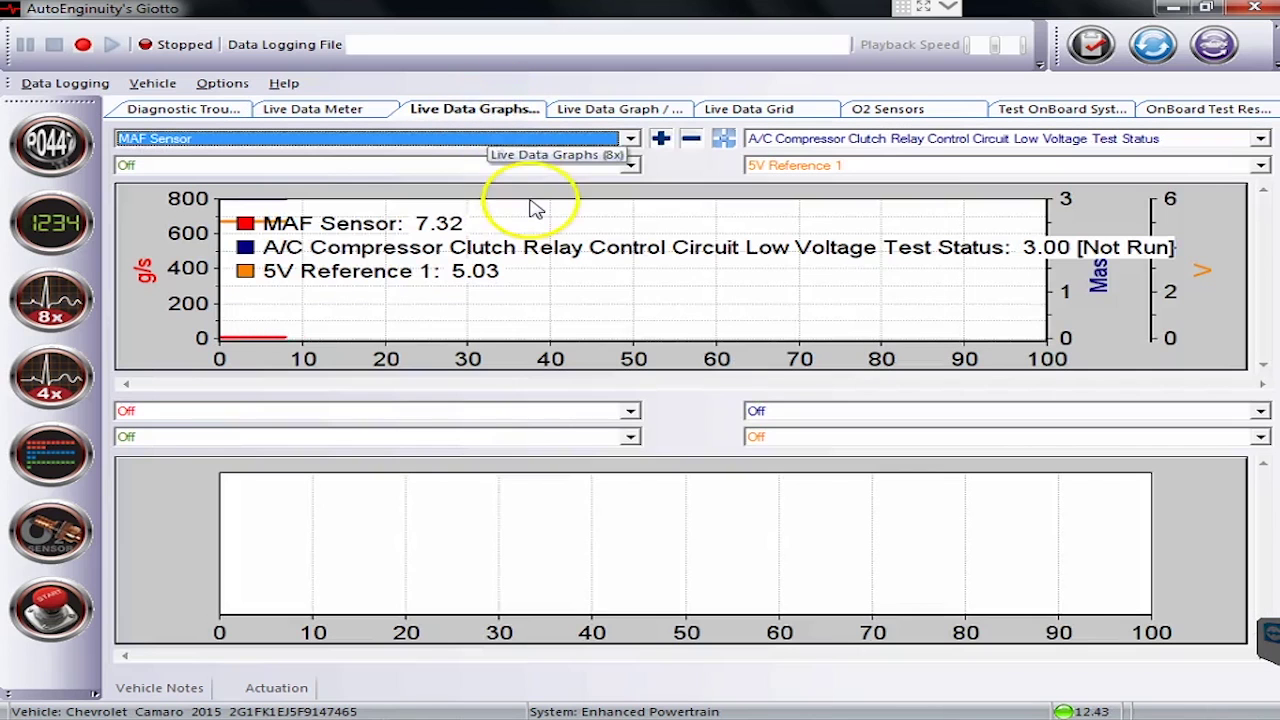
click(545, 138)
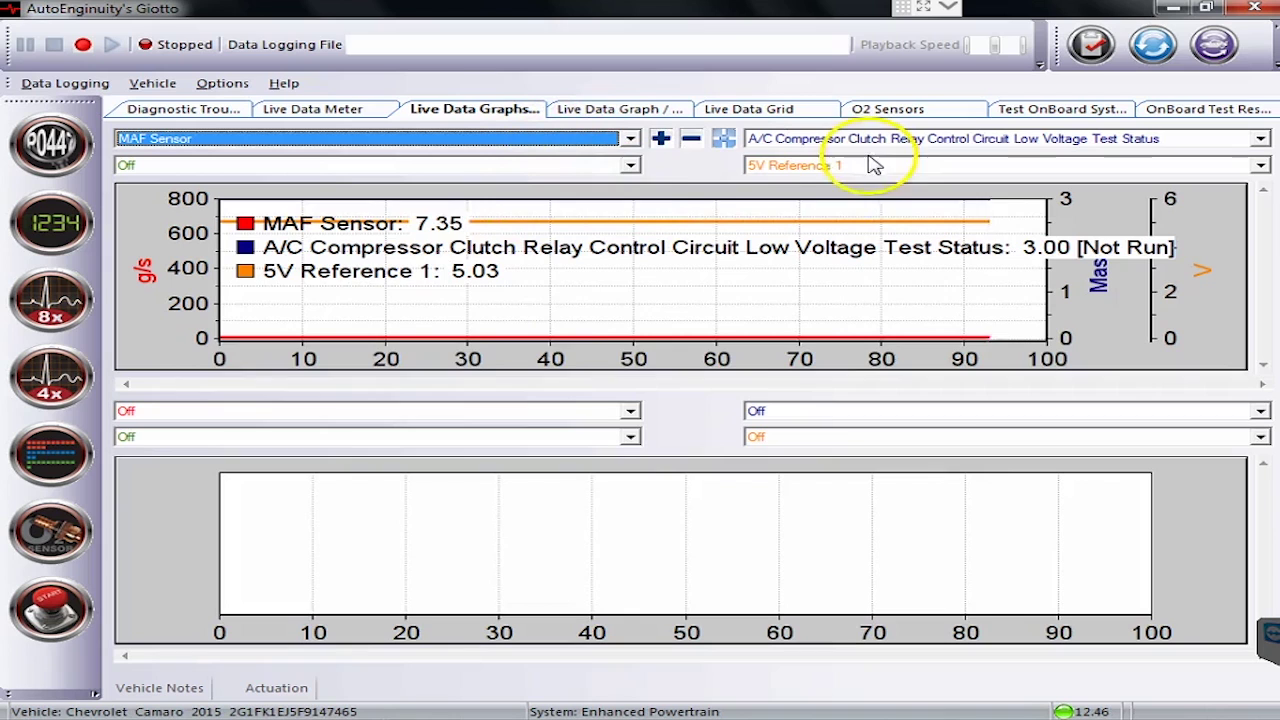
click(563, 171)
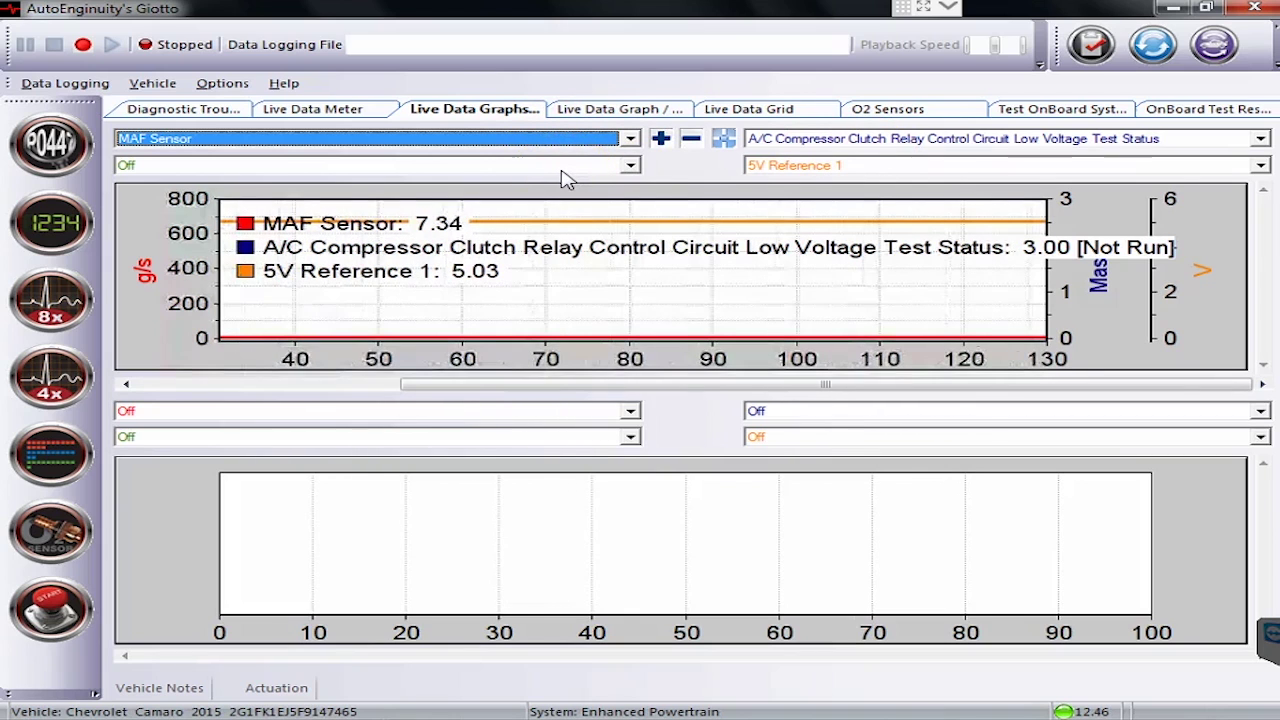
View the 4x live data graph, and in the Live Data Grid enable every sensor in the sensor list
click(529, 226)
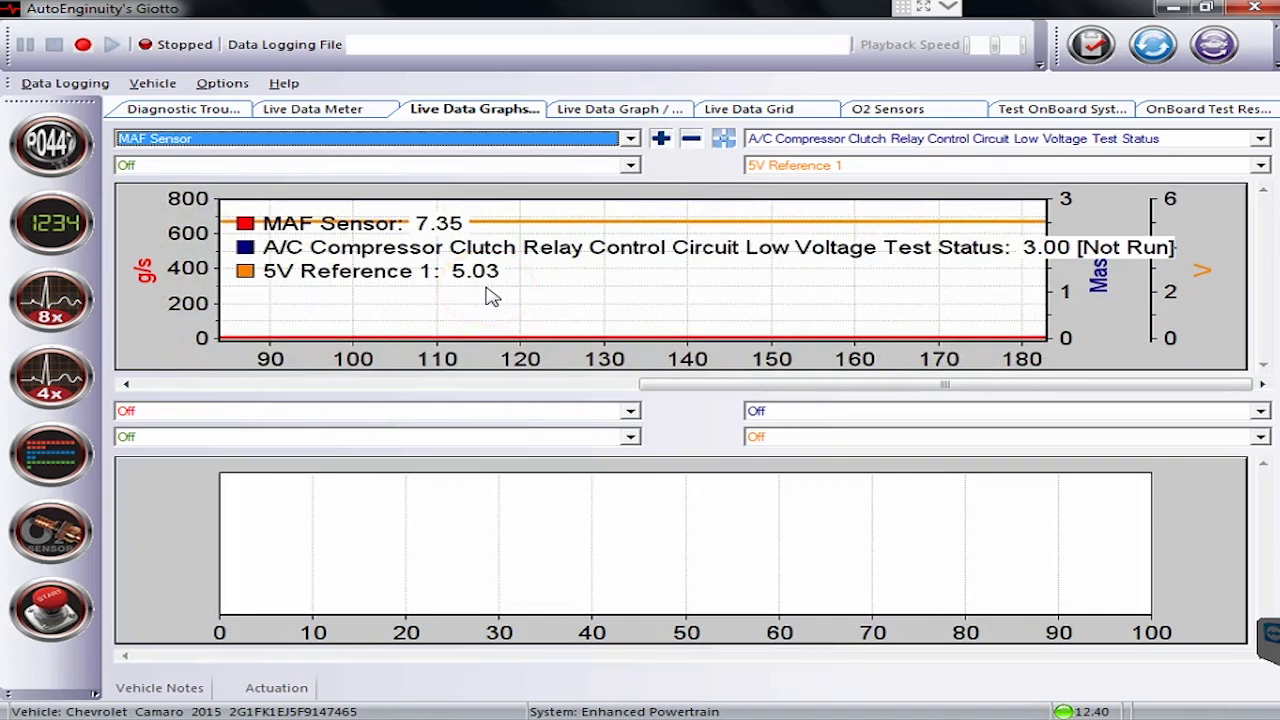
click(655, 108)
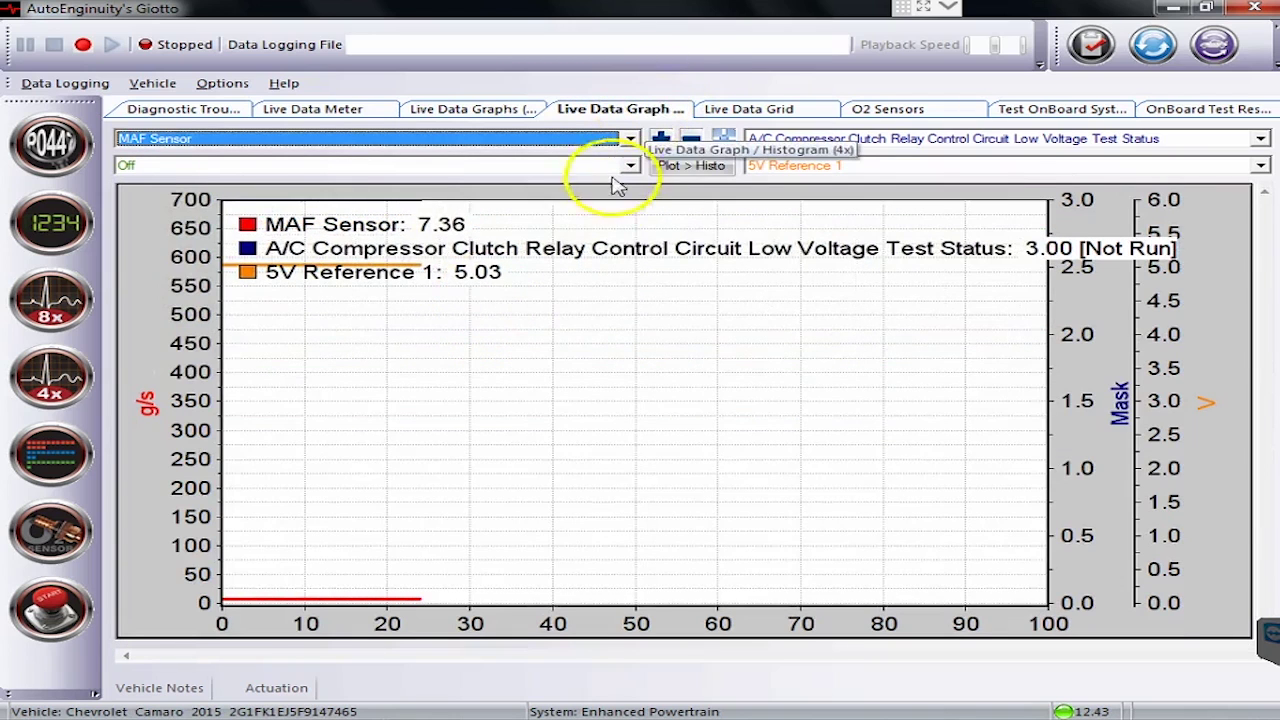
click(748, 109)
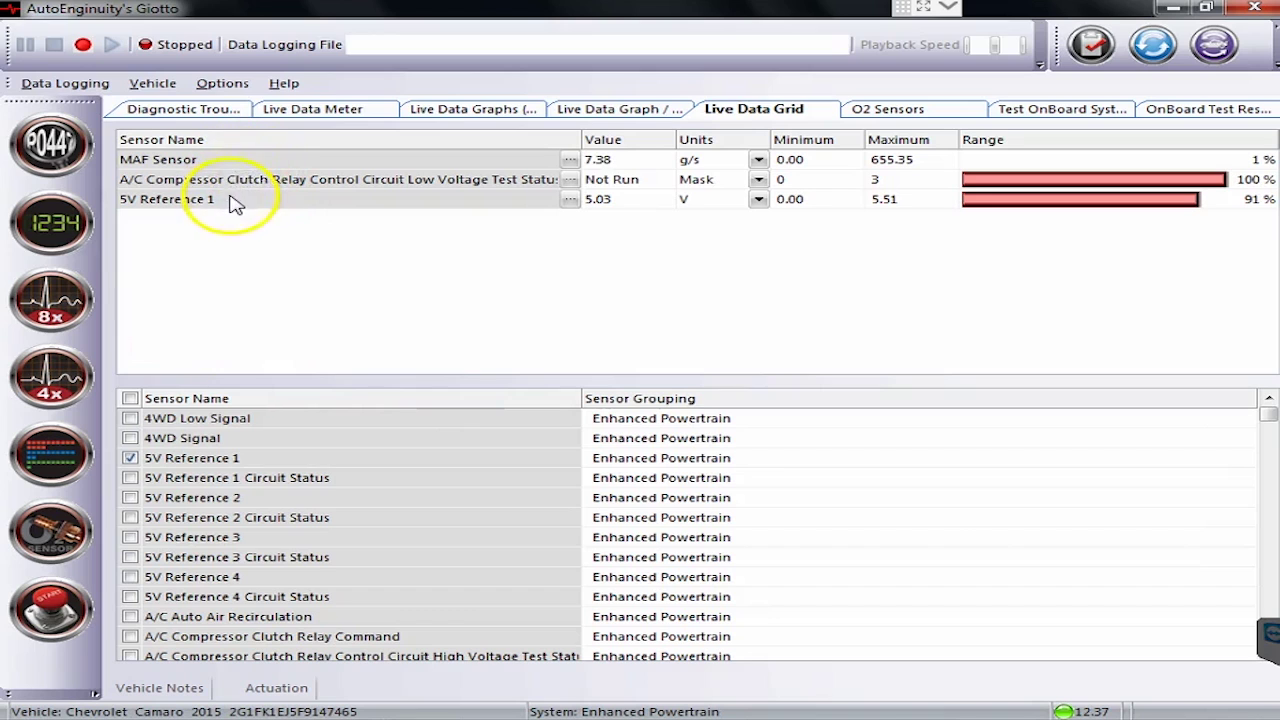
click(131, 399)
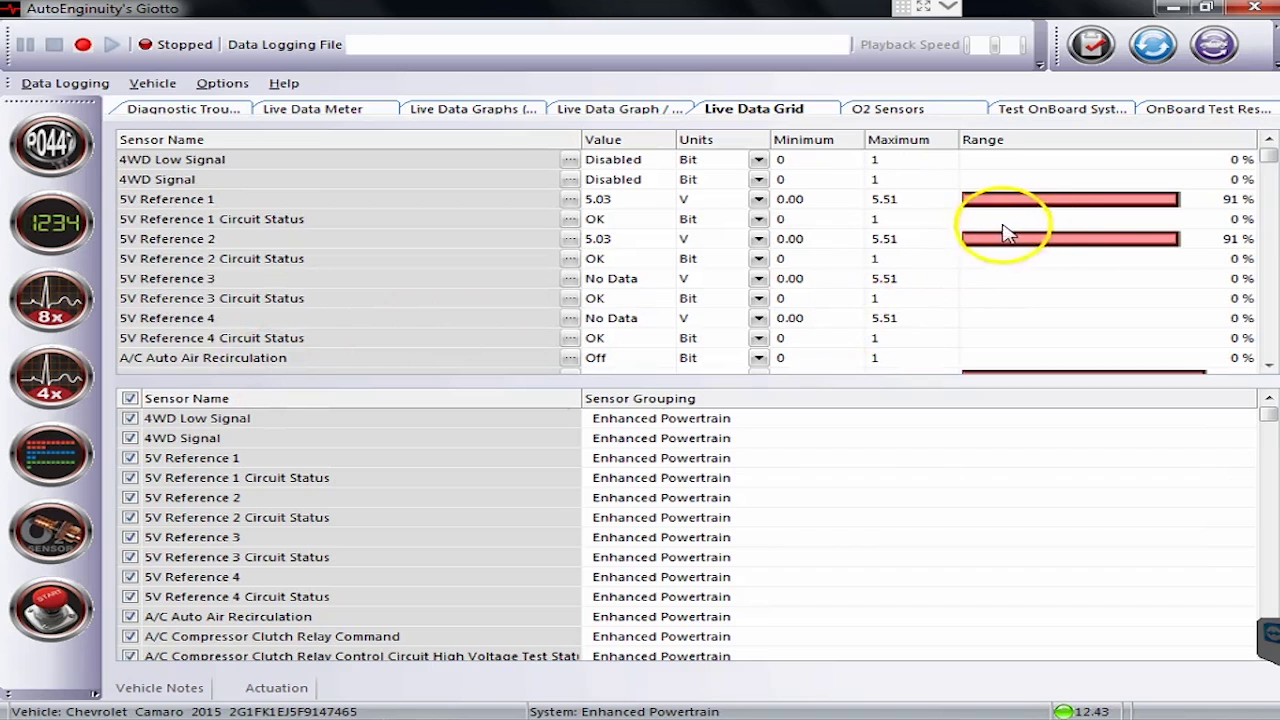
Examine the live values, units and ranges in the sensor grid from 4WD Low Signal down to the Cooling Fan Relay entries
click(1267, 293)
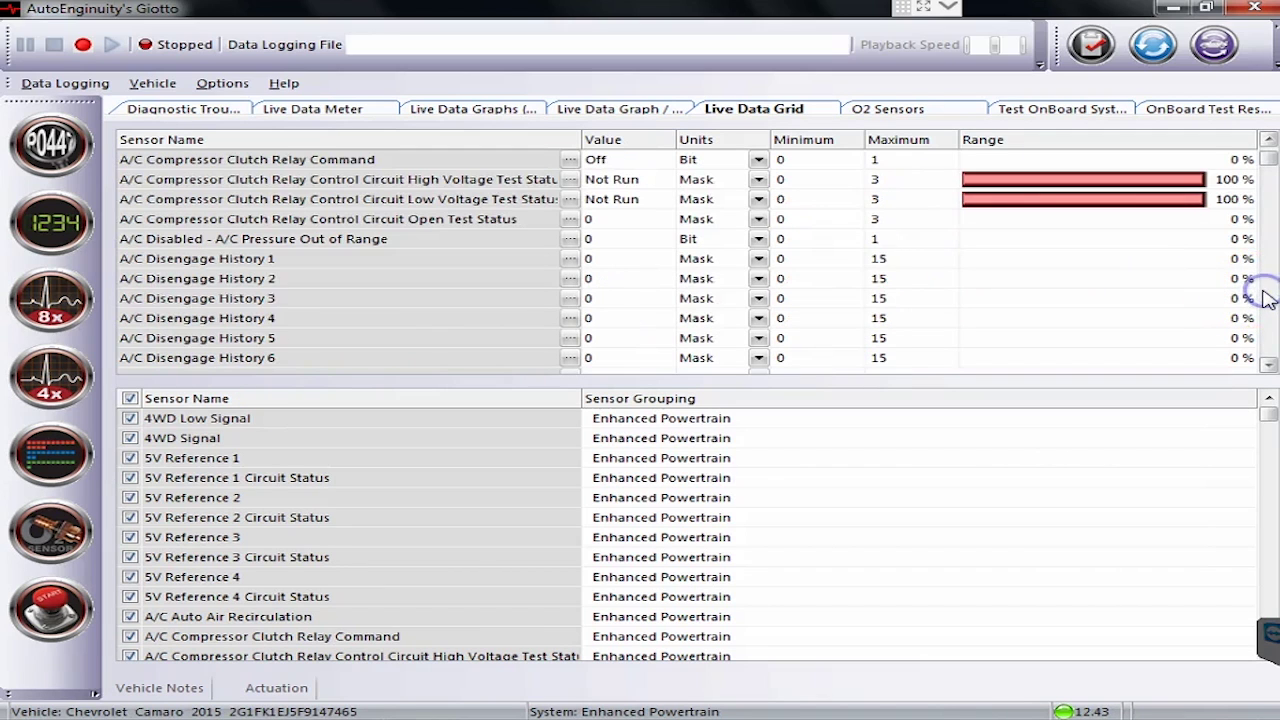
click(1267, 298)
click(1267, 298)
click(1267, 298)
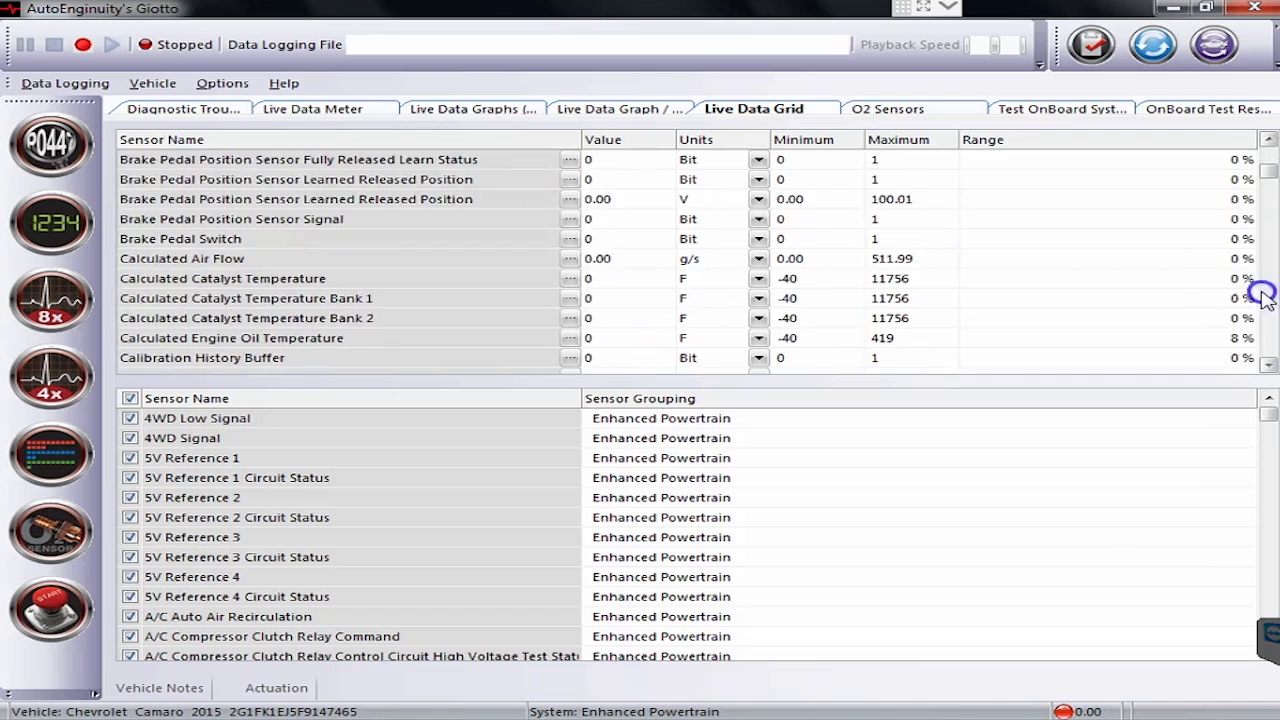
click(1267, 298)
click(1267, 298)
click(1267, 298)
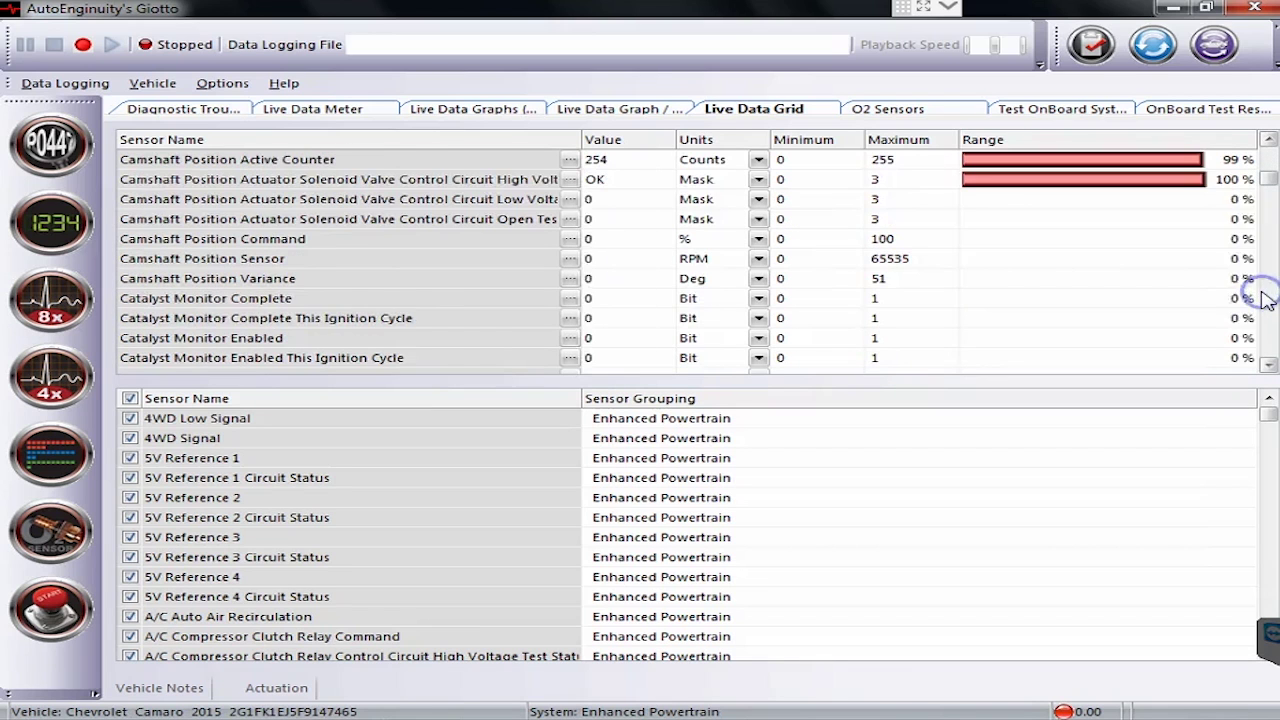
click(1267, 298)
click(1267, 298)
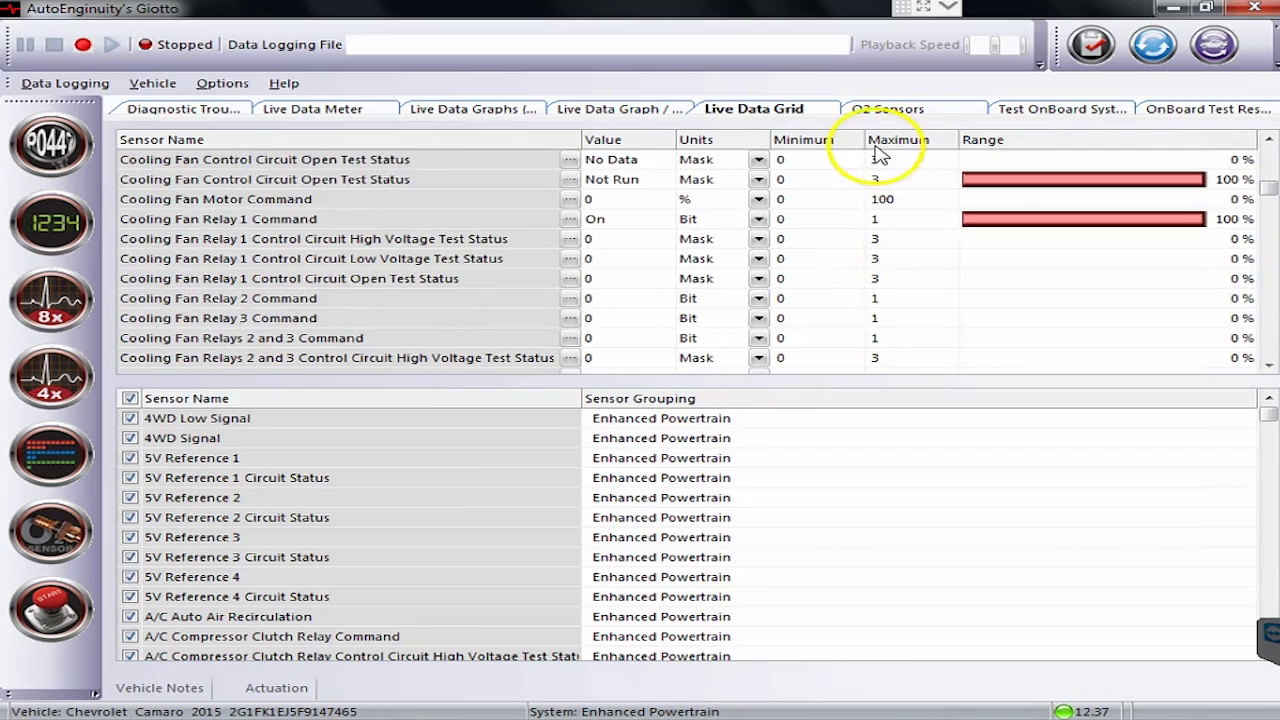
View the O2 Sensors page, and review the Empty Fuel Tank and Crankshaft Position Variation Learn descriptions among the onboard system tests
click(890, 108)
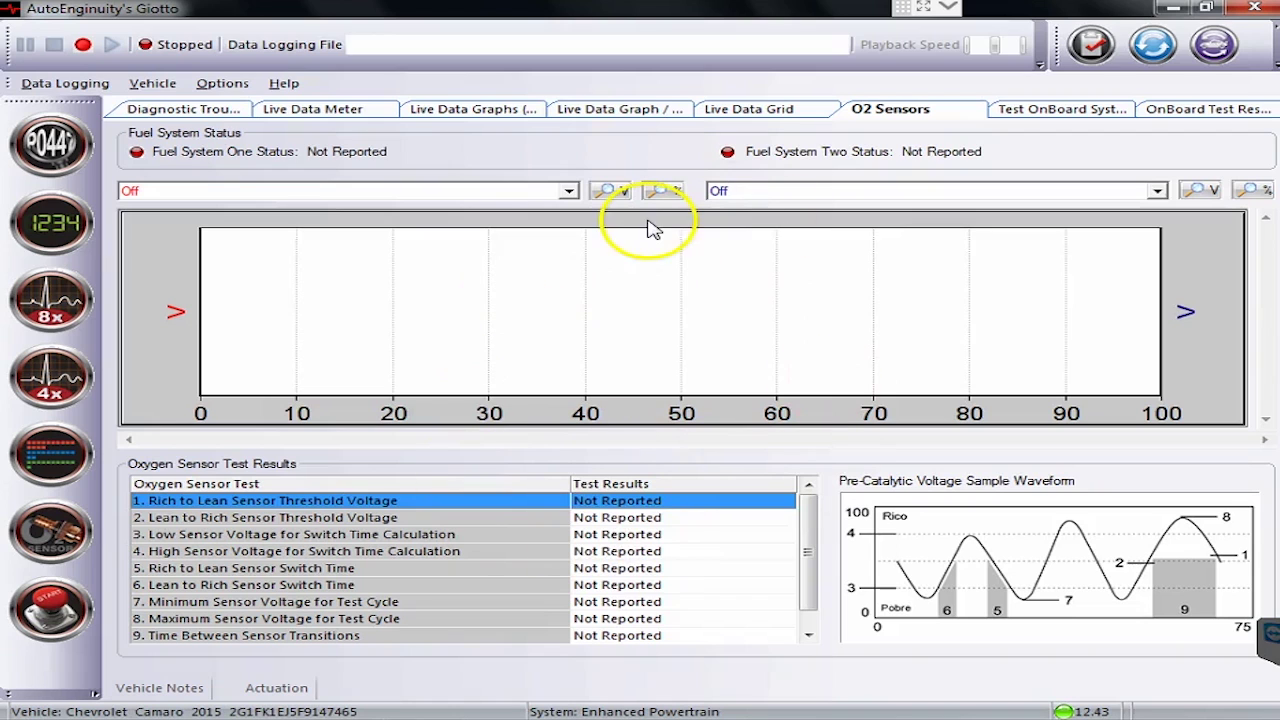
click(1066, 112)
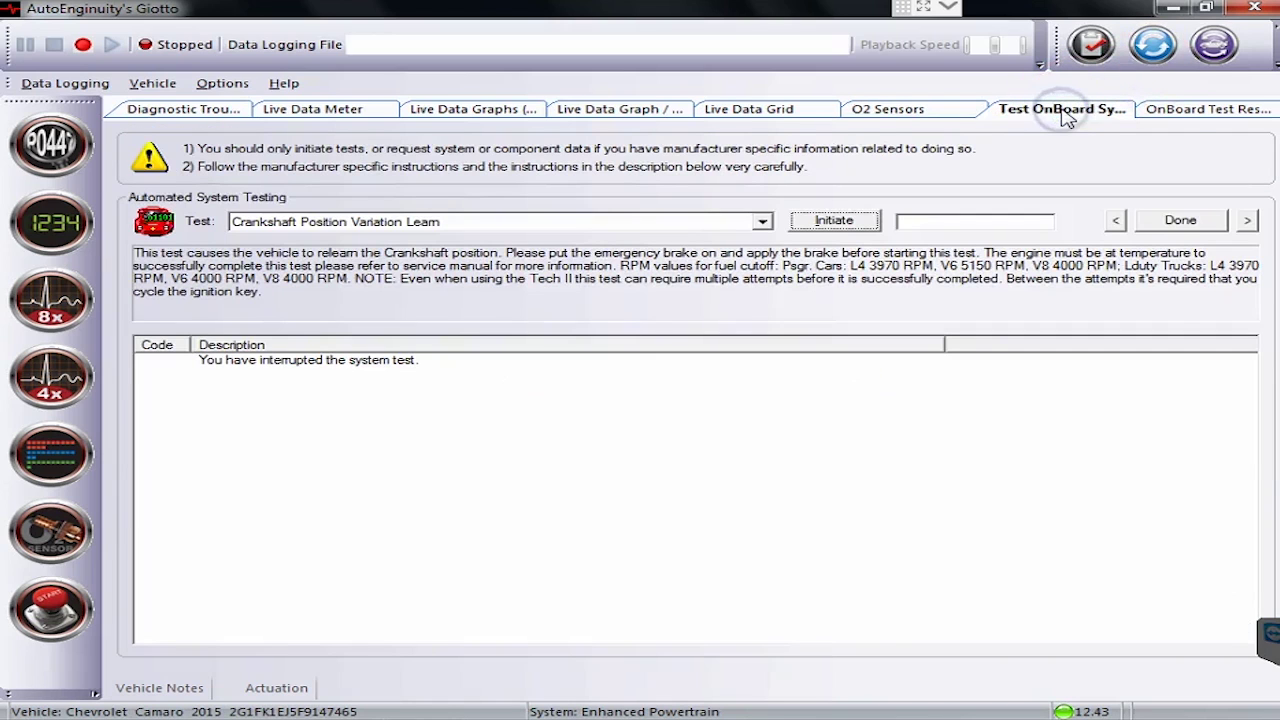
click(764, 222)
click(358, 256)
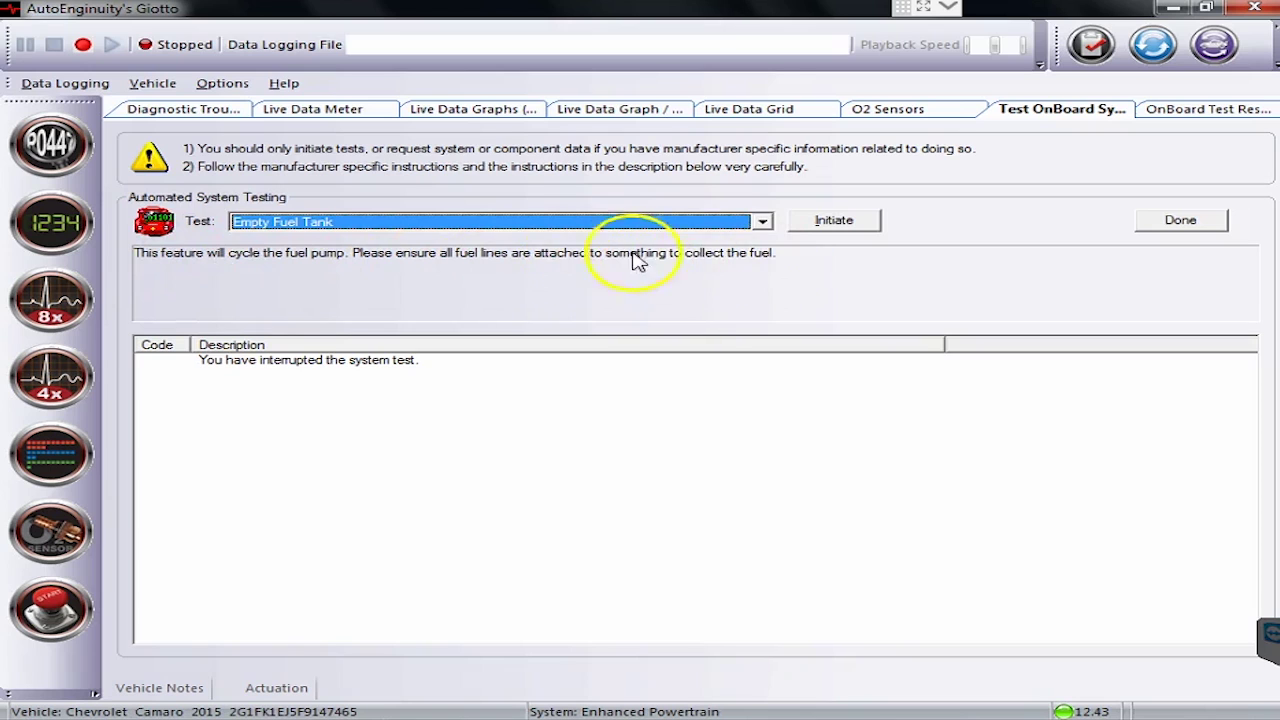
click(764, 221)
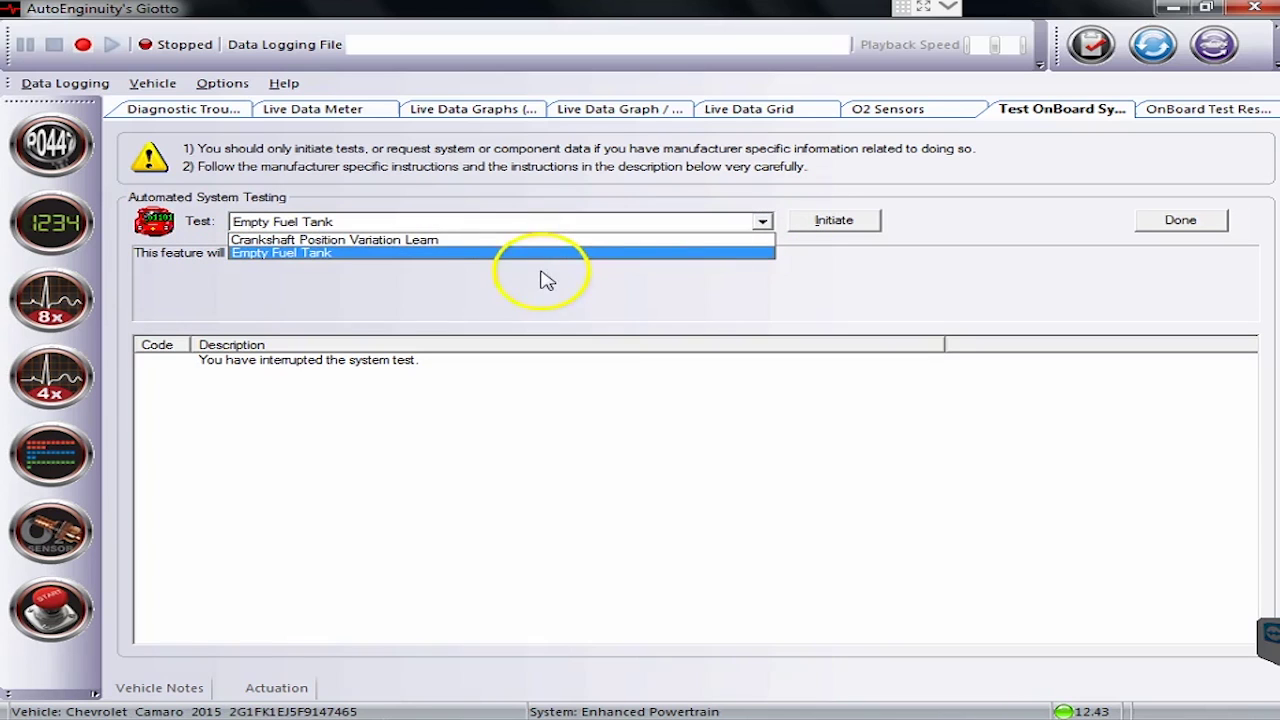
click(540, 241)
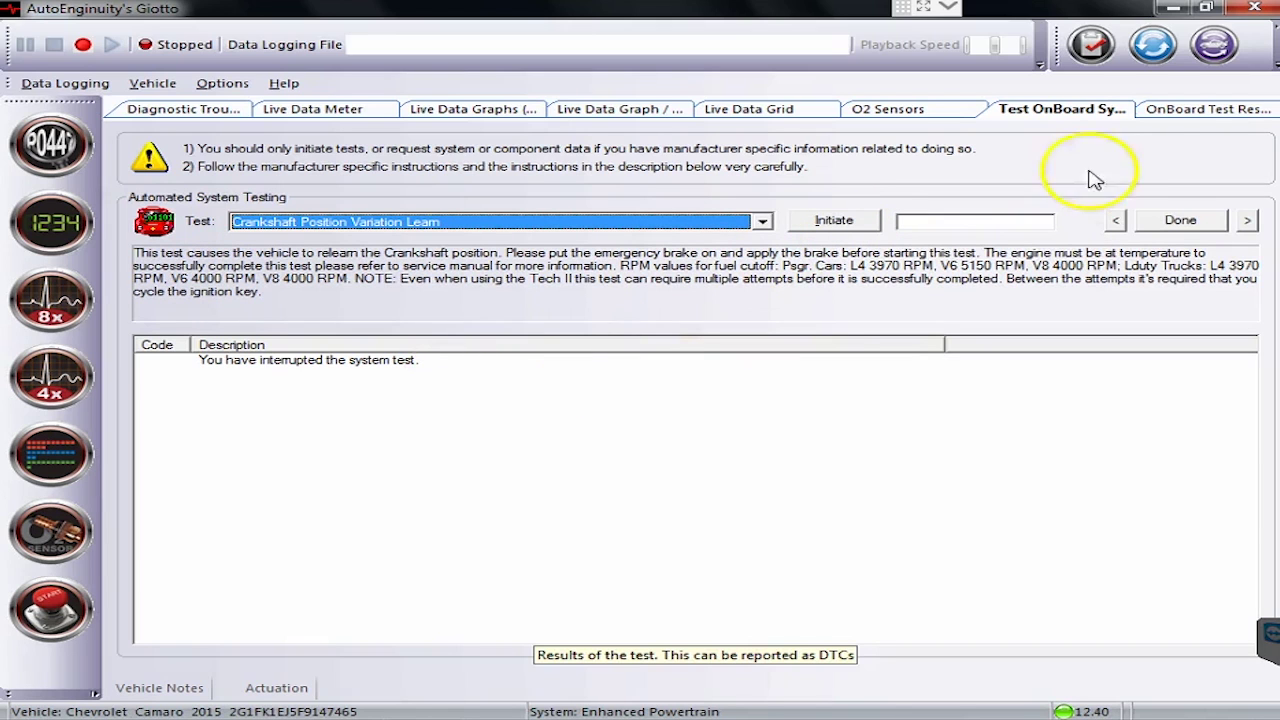
Show the onboard test results with the monitored systems' status and the Mode 6 test results
key(ctrl+Tab)
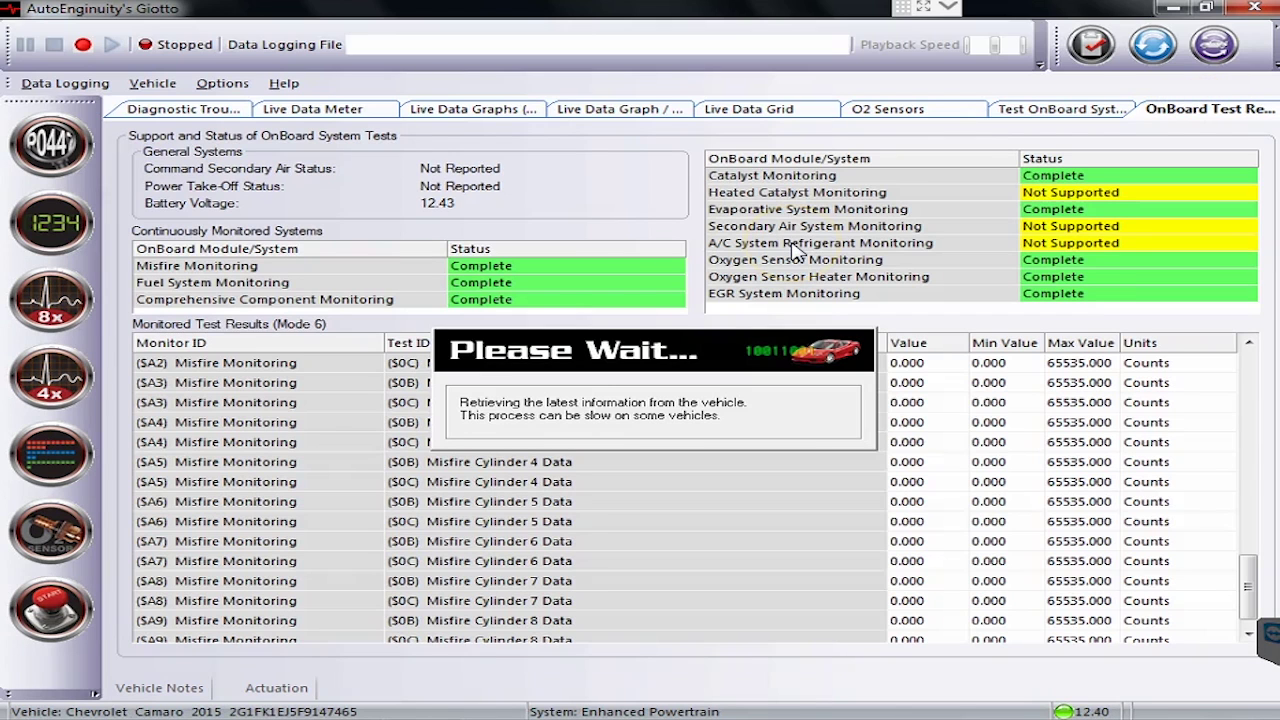
click(605, 160)
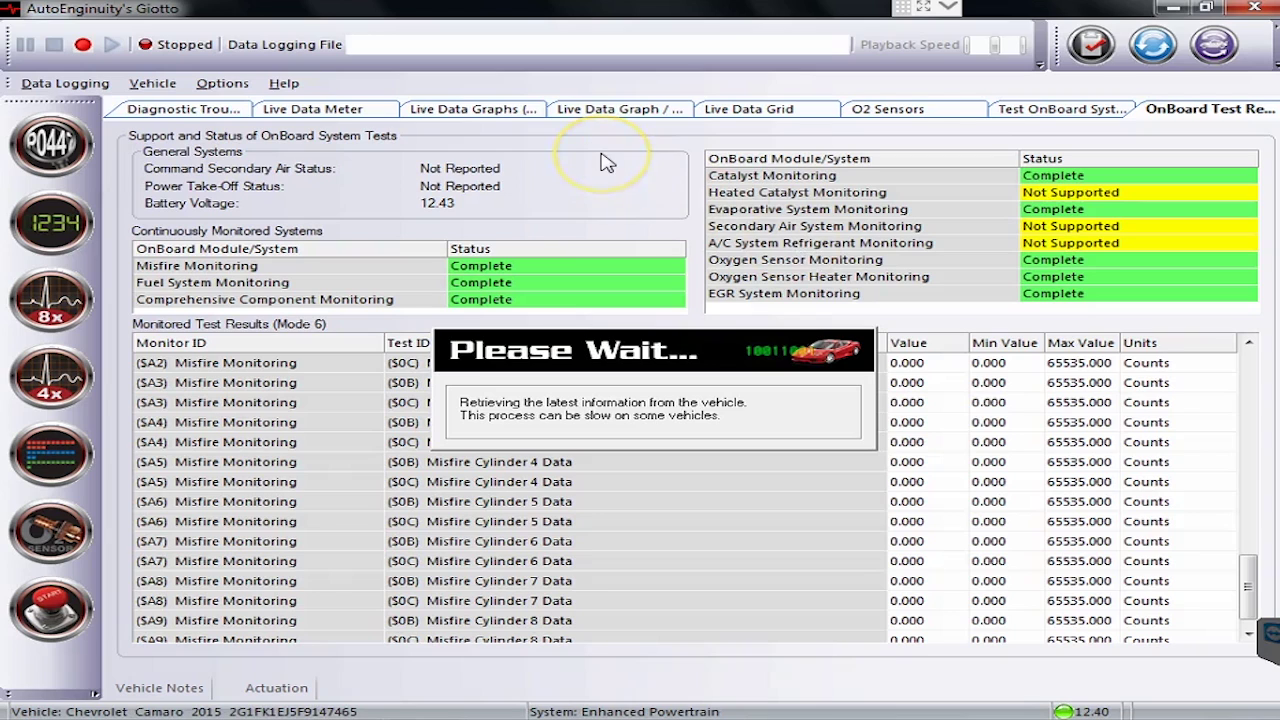